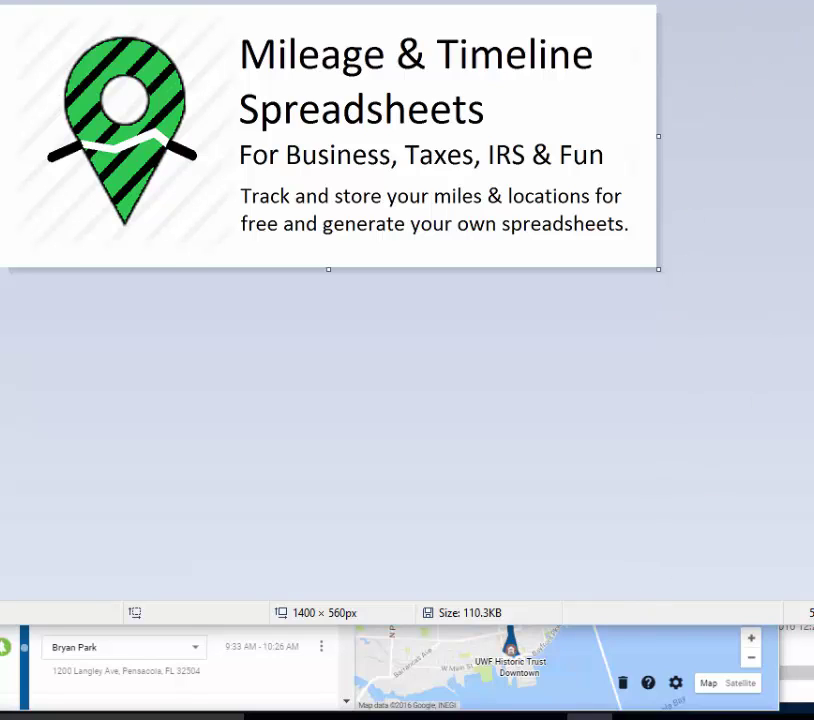
# Bring Chrome to the front and switch to the Google Maps Timeline tab.
pyautogui.moveTo(195, 718)
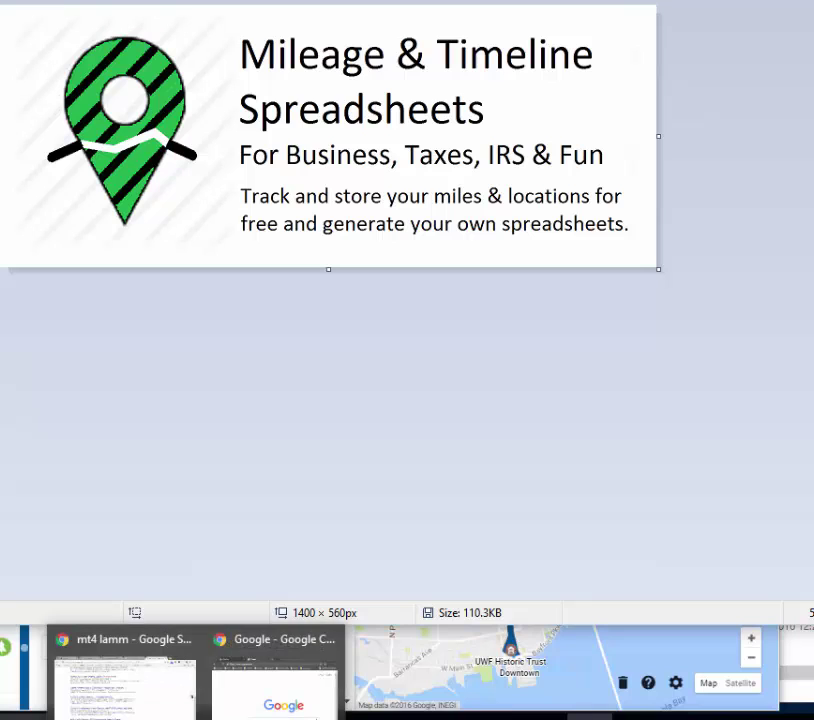
pyautogui.click(289, 662)
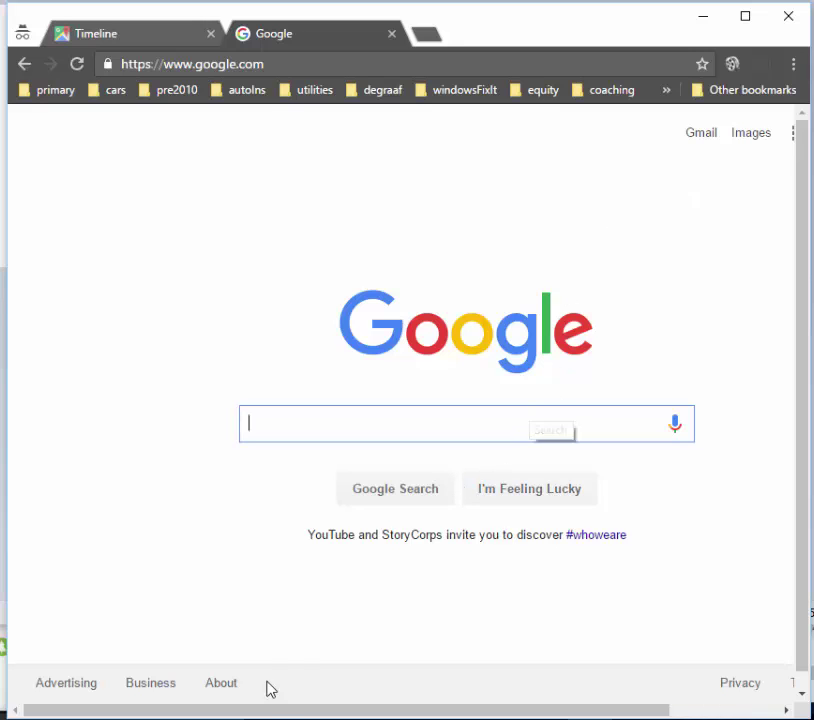
pyautogui.moveTo(352, 703); pyautogui.dragTo(285, 705)
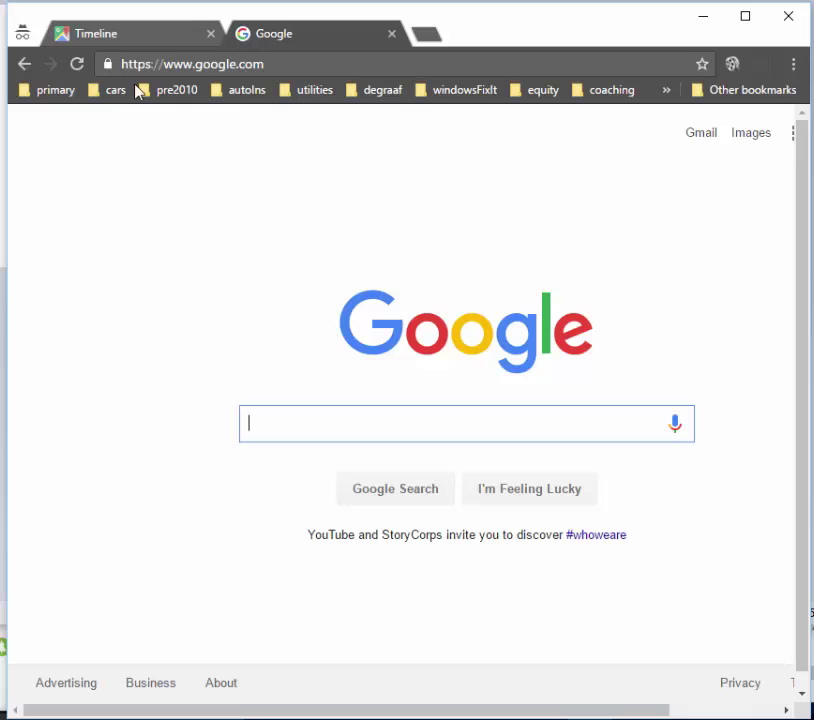
pyautogui.click(134, 40)
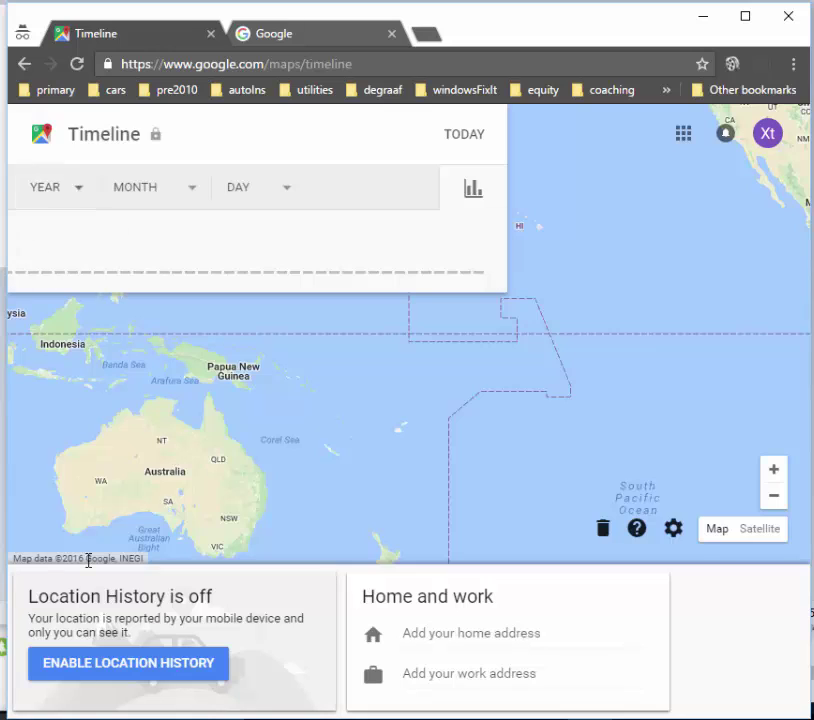
# Enable Location History and confirm Turn On in the dialog.
pyautogui.click(96, 670)
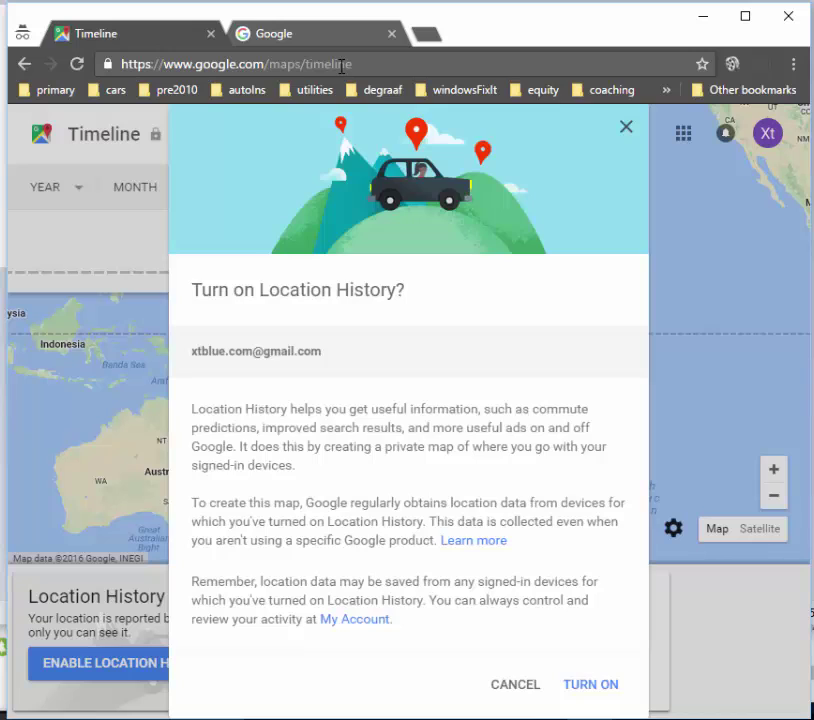
pyautogui.click(610, 688)
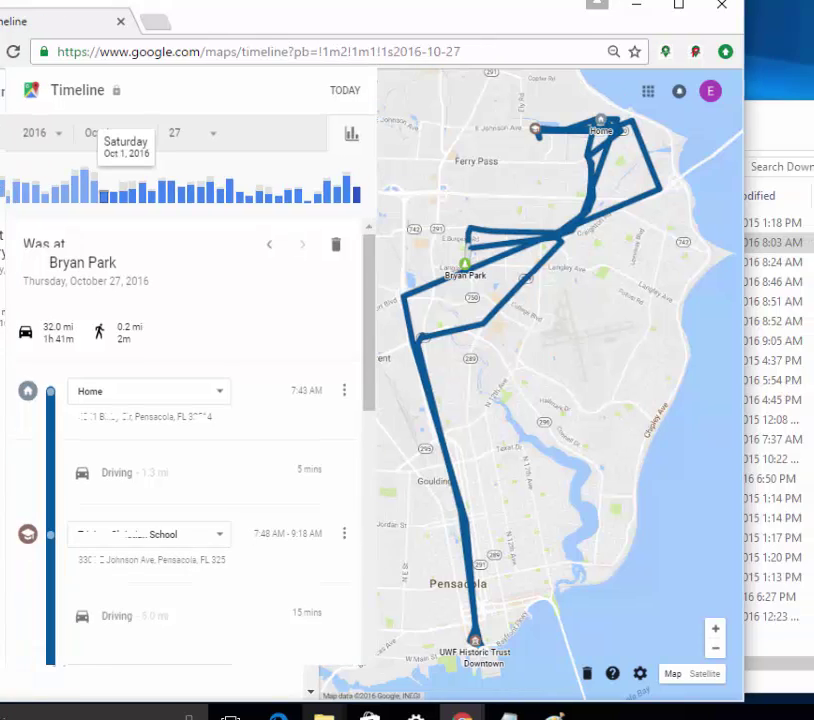
# Review the October 27, 2016 Timeline: Home at 7:43 AM, then a school stop 7:48–9:18 AM.
pyautogui.moveTo(323, 716)
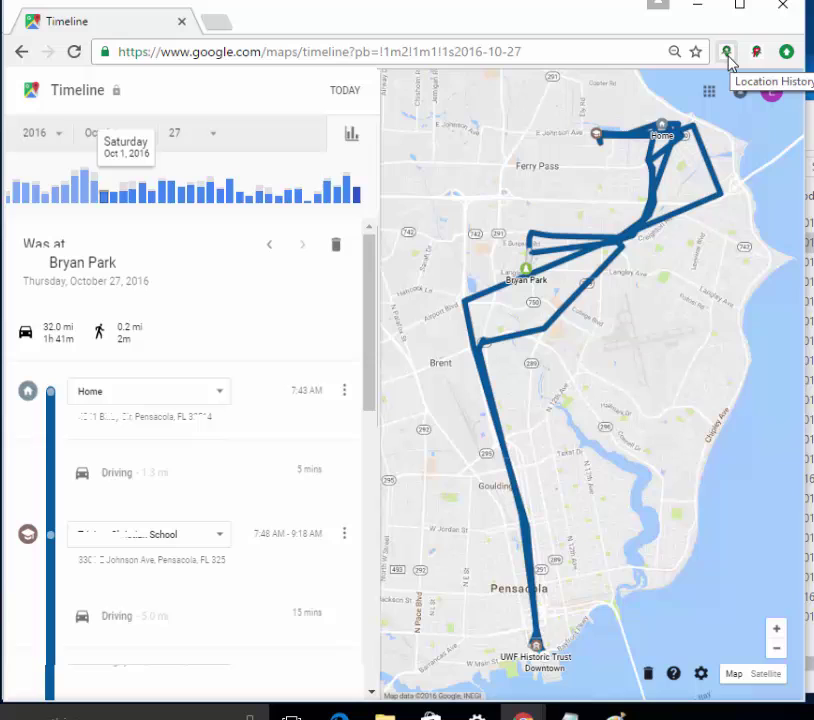
# Export 'test1' as a CSV from the extension for 10/01/2016–10/26/2016 in Miles.
pyautogui.click(728, 58)
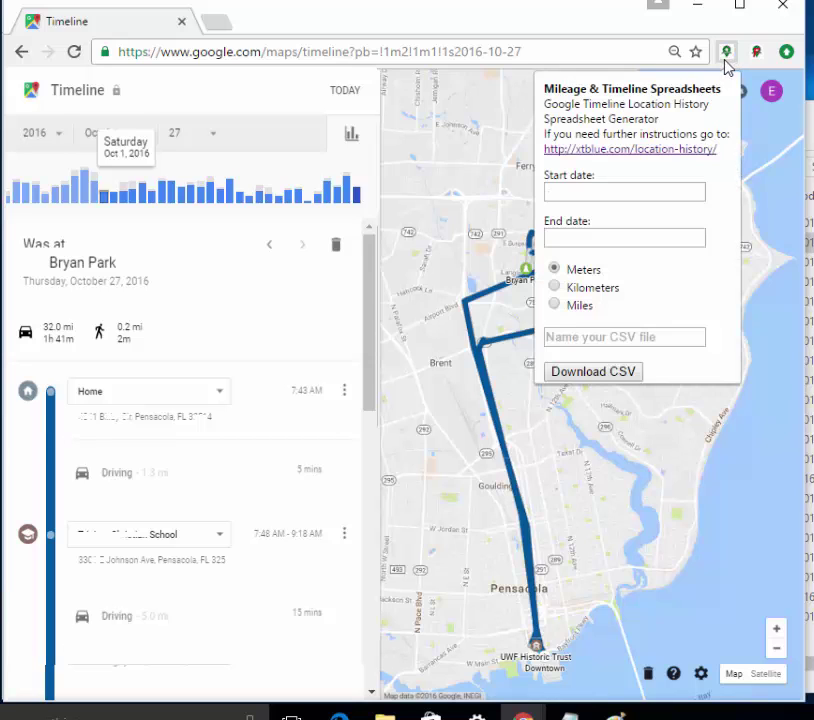
pyautogui.click(646, 195)
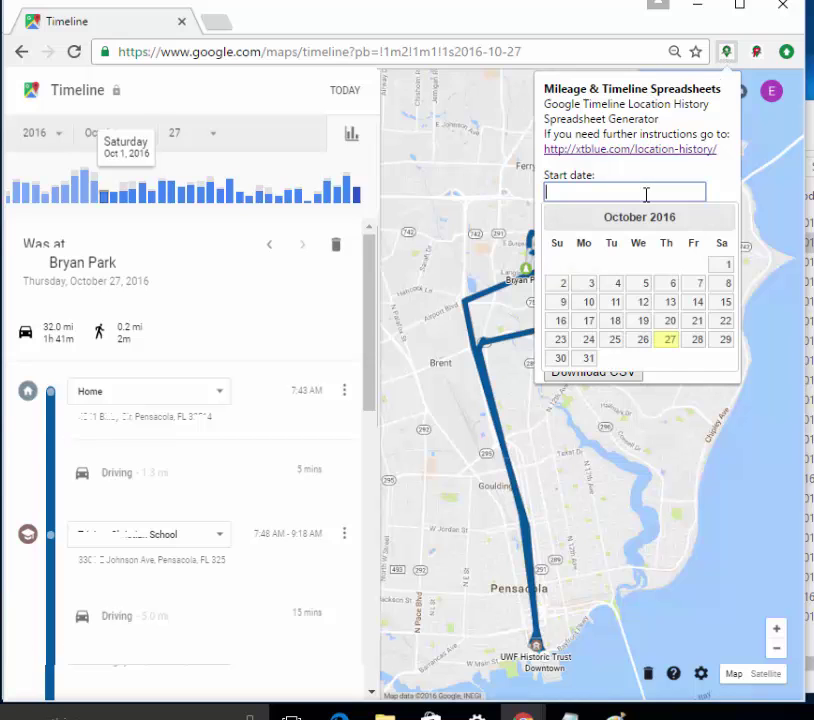
pyautogui.click(725, 266)
pyautogui.click(592, 238)
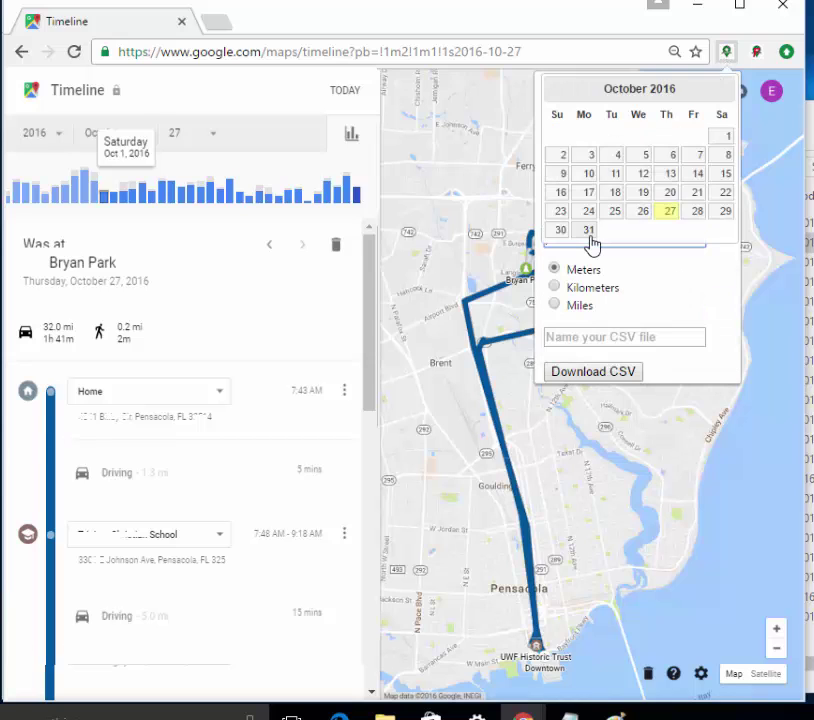
pyautogui.click(642, 211)
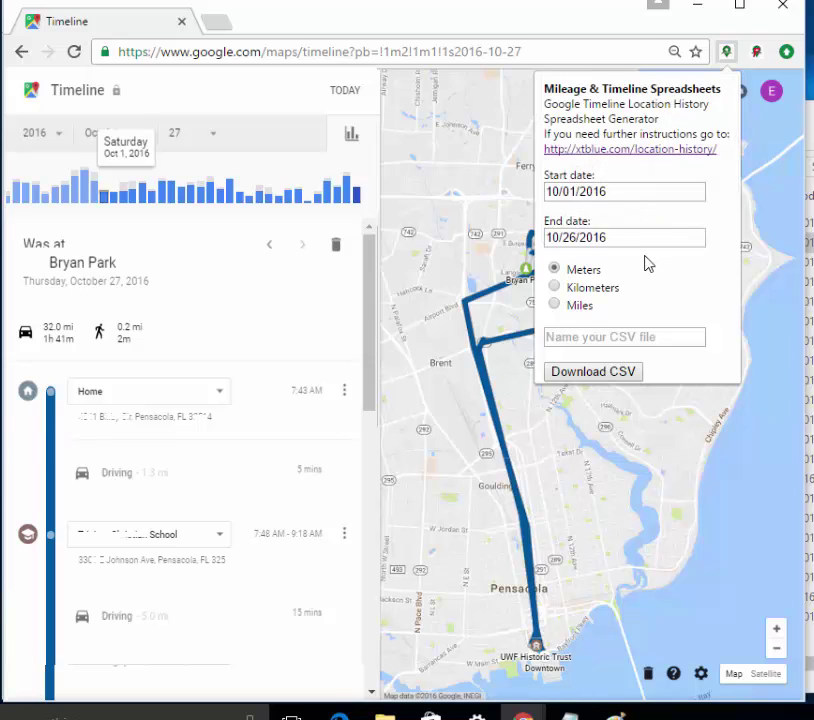
pyautogui.click(557, 308)
pyautogui.click(569, 338)
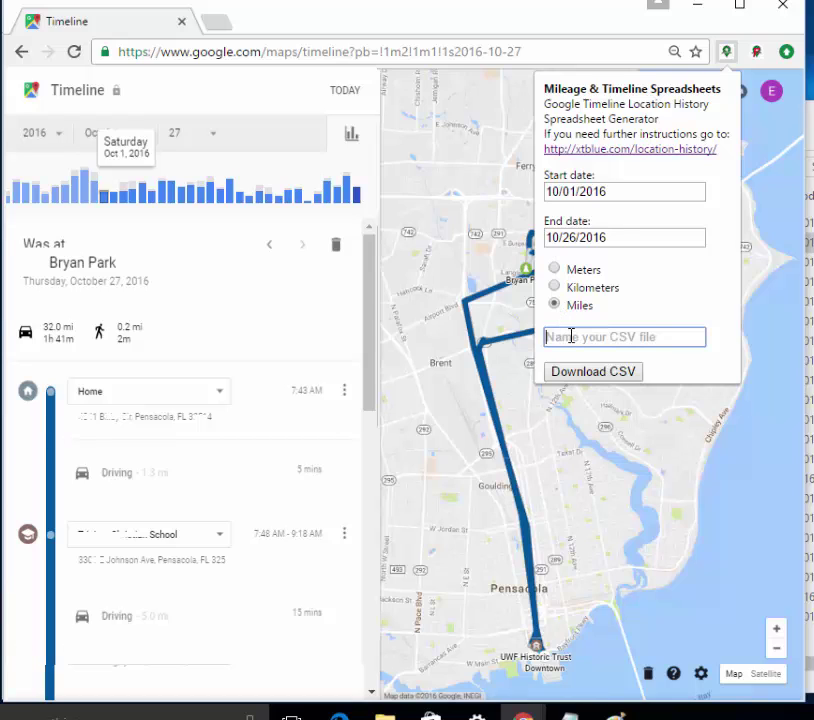
pyautogui.write('test1')
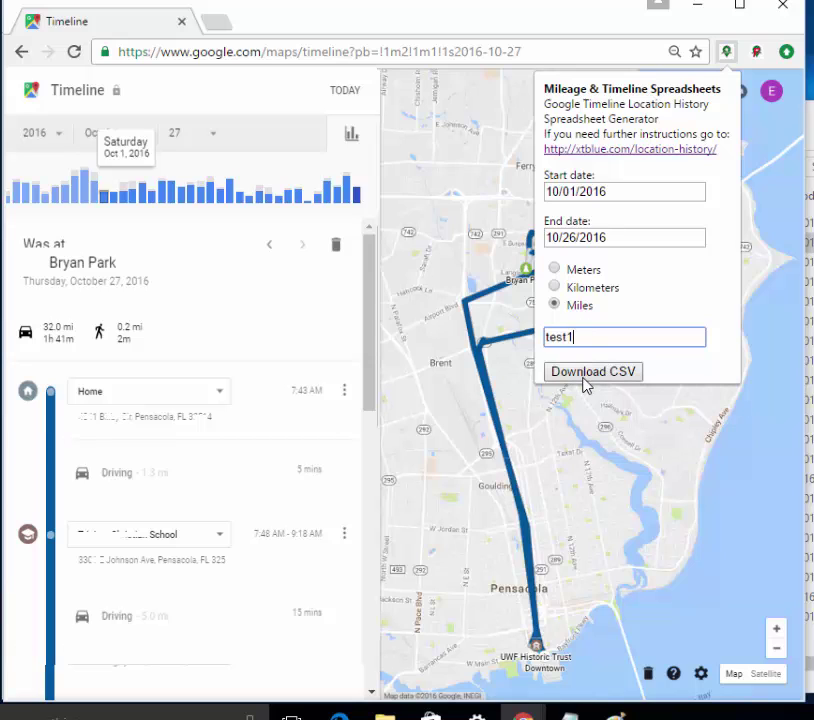
pyautogui.click(584, 377)
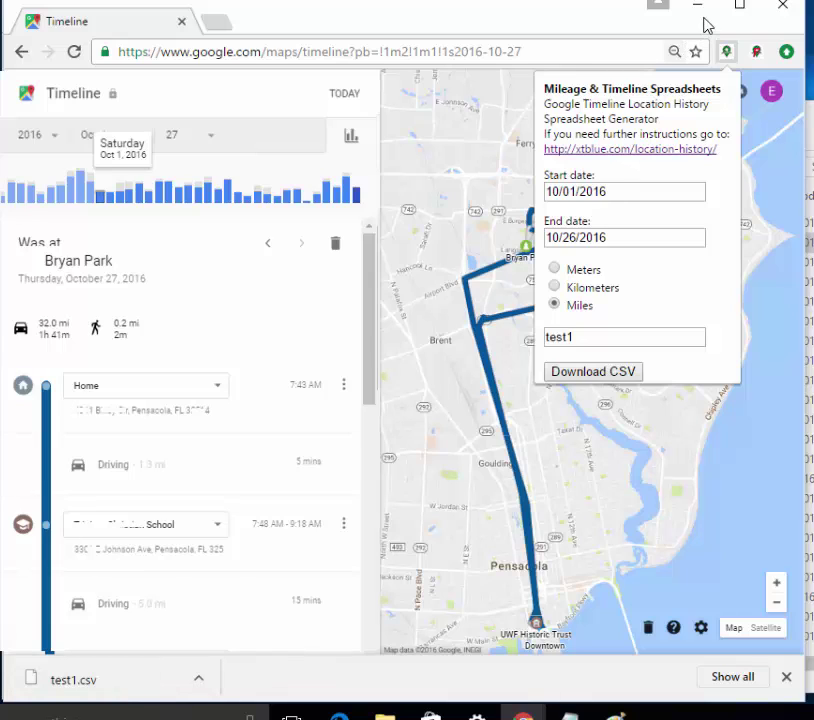
# Close the extension popup and drag test1.csv from Downloads onto the Drive 'test' folder.
pyautogui.click(808, 86)
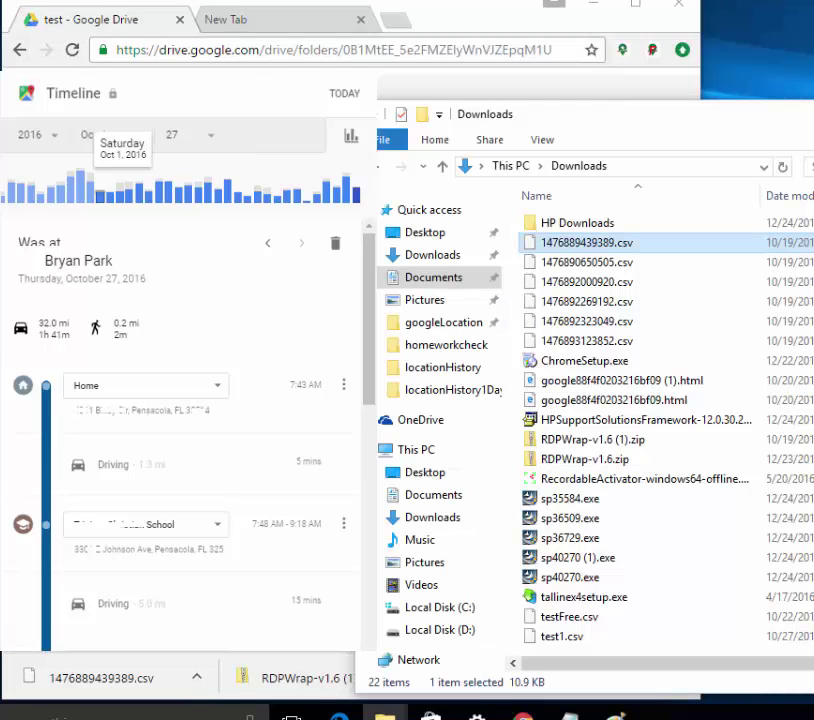
pyautogui.click(801, 124)
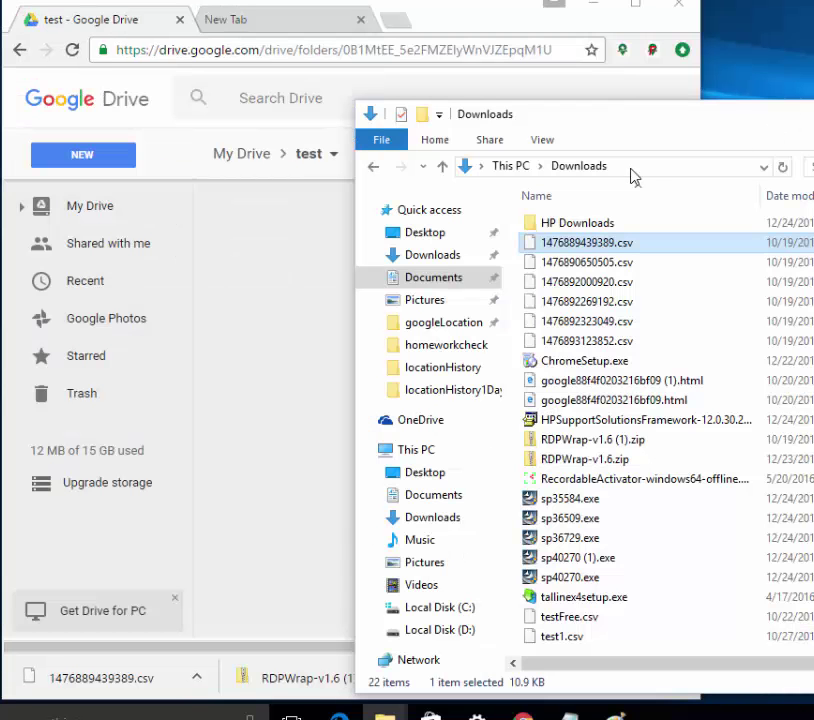
pyautogui.click(543, 637)
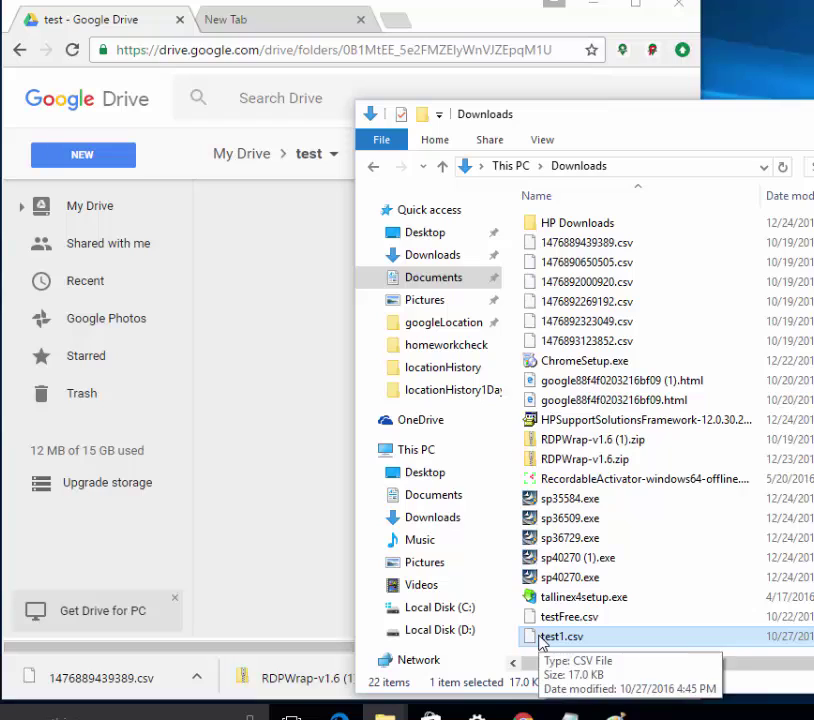
pyautogui.moveTo(541, 638); pyautogui.dragTo(282, 432)
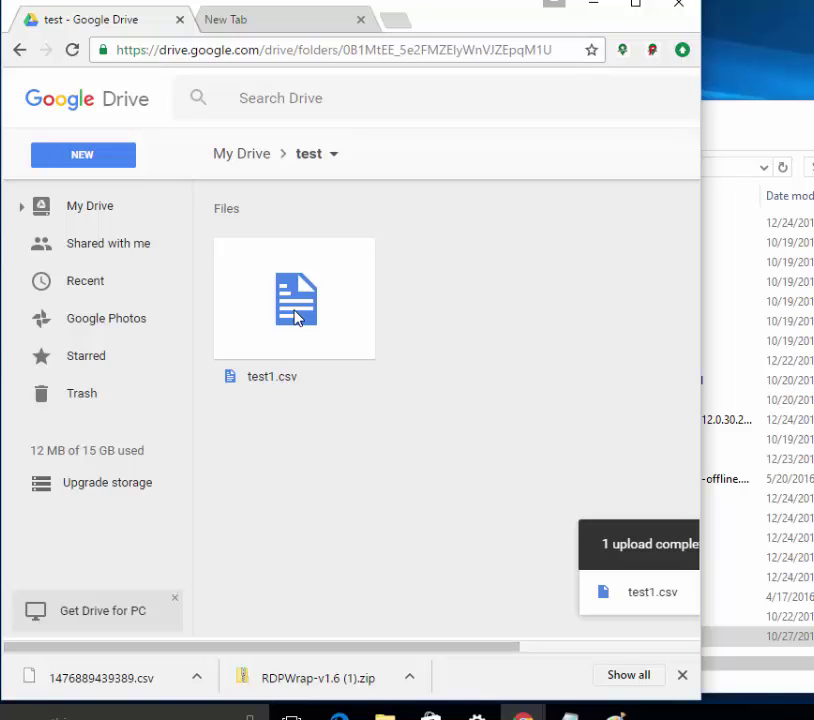
# Preview test1.csv in Drive and open it with Google Sheets.
pyautogui.click(296, 318)
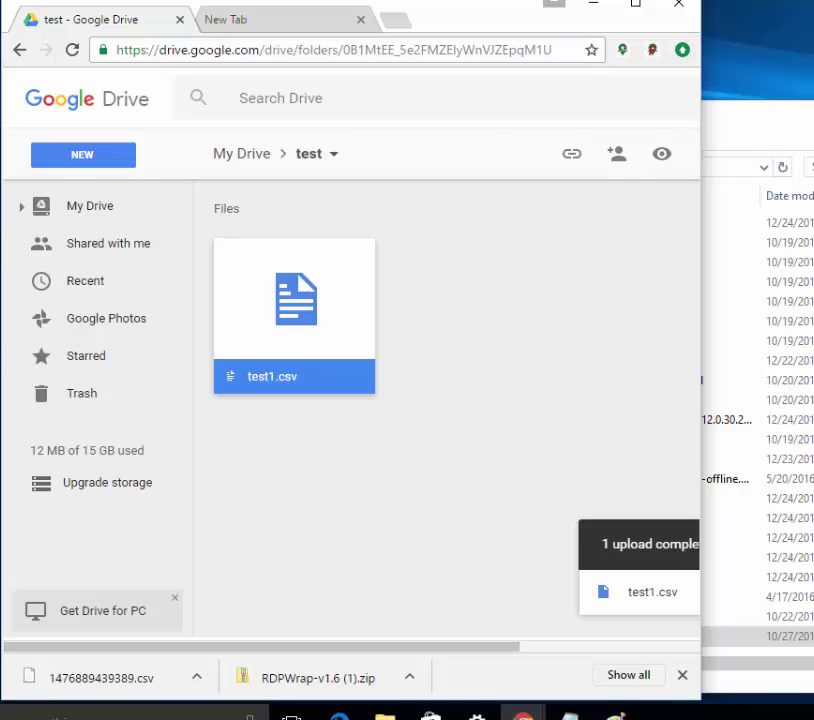
pyautogui.press('Return')
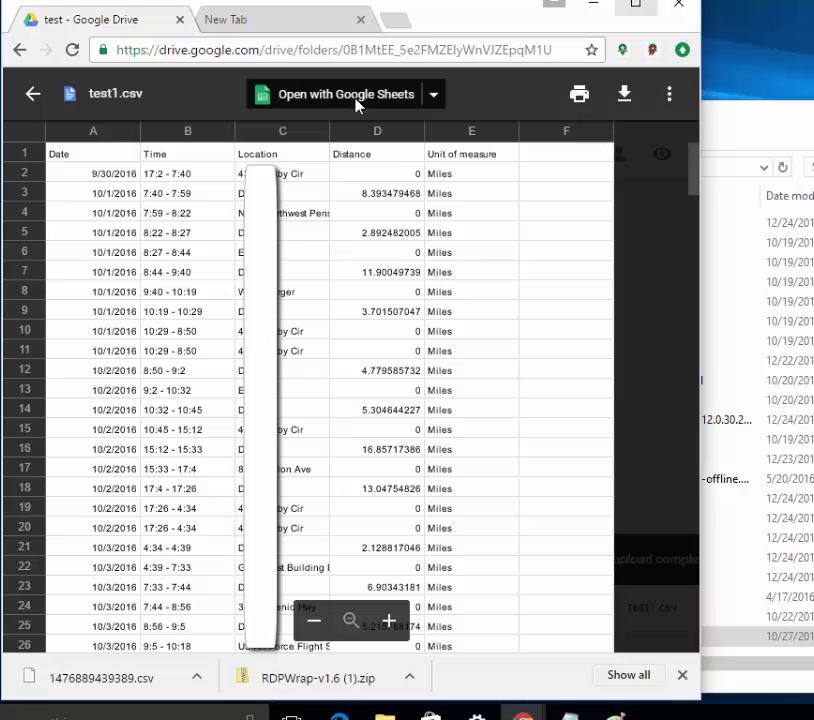
pyautogui.click(431, 100)
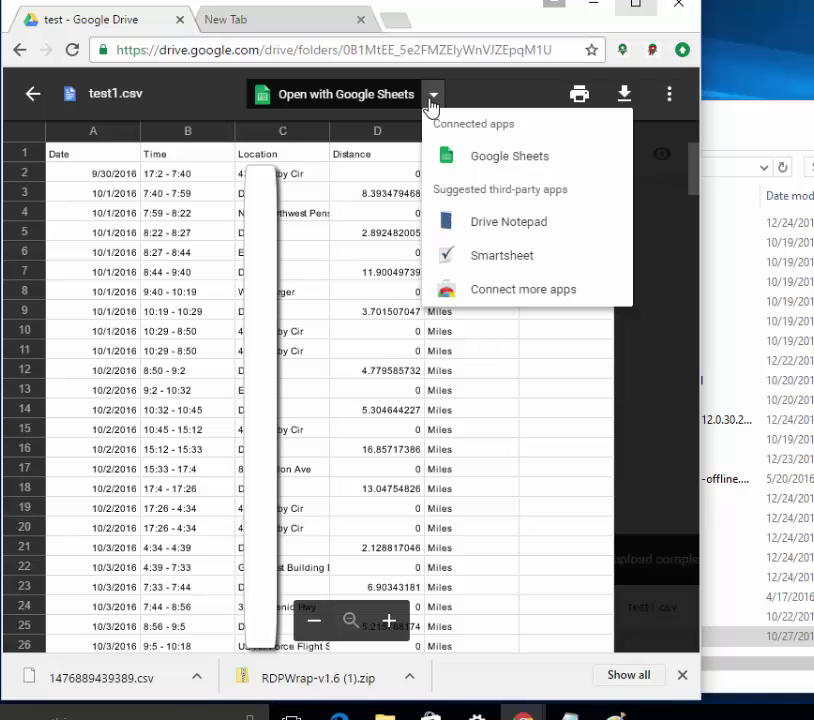
pyautogui.click(485, 162)
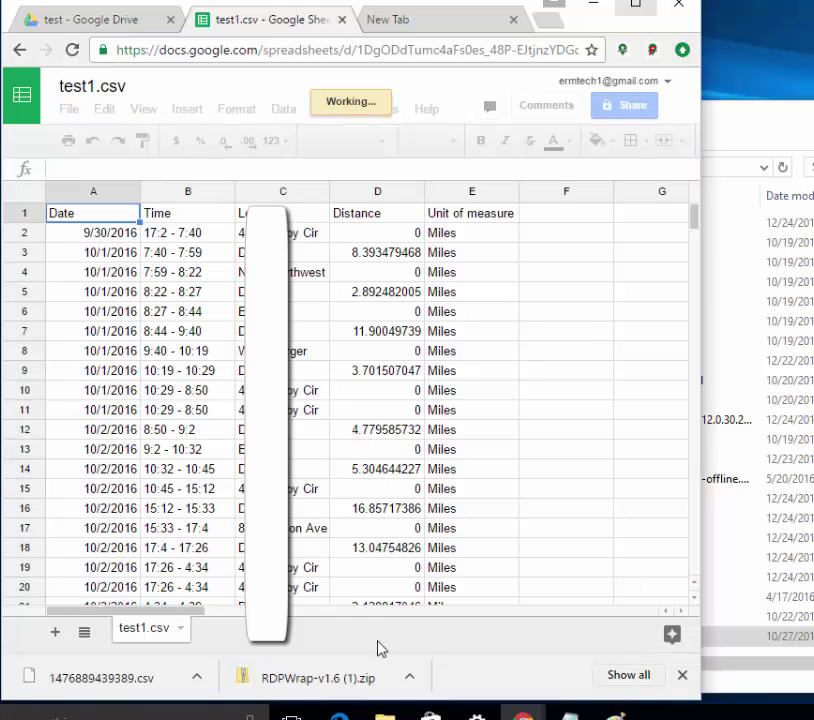
# Enter +D3 in F3 as the first running-total value.
pyautogui.click(548, 258)
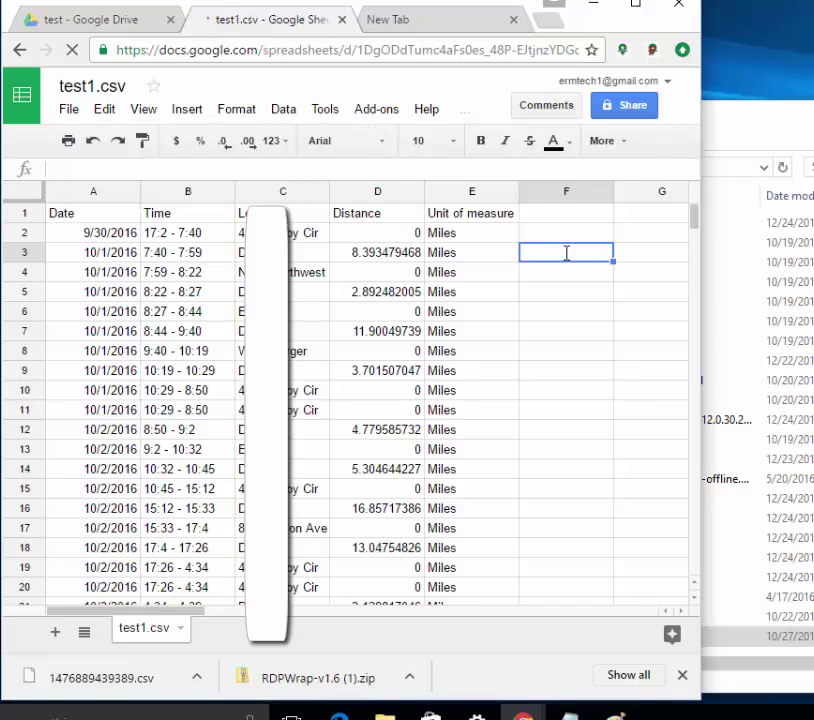
pyautogui.write('+')
pyautogui.click(241, 508)
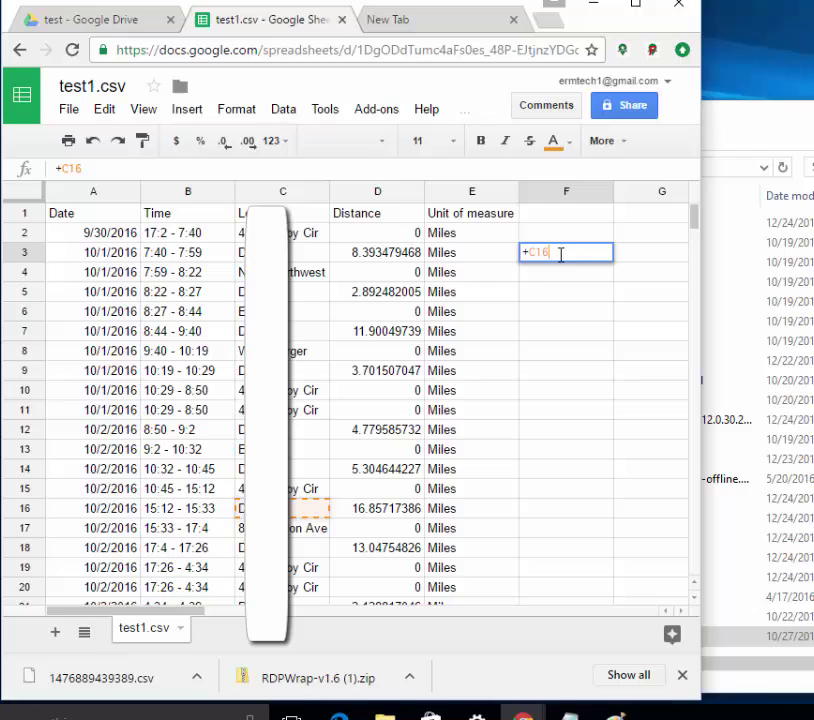
pyautogui.press('Escape')
pyautogui.click(537, 276)
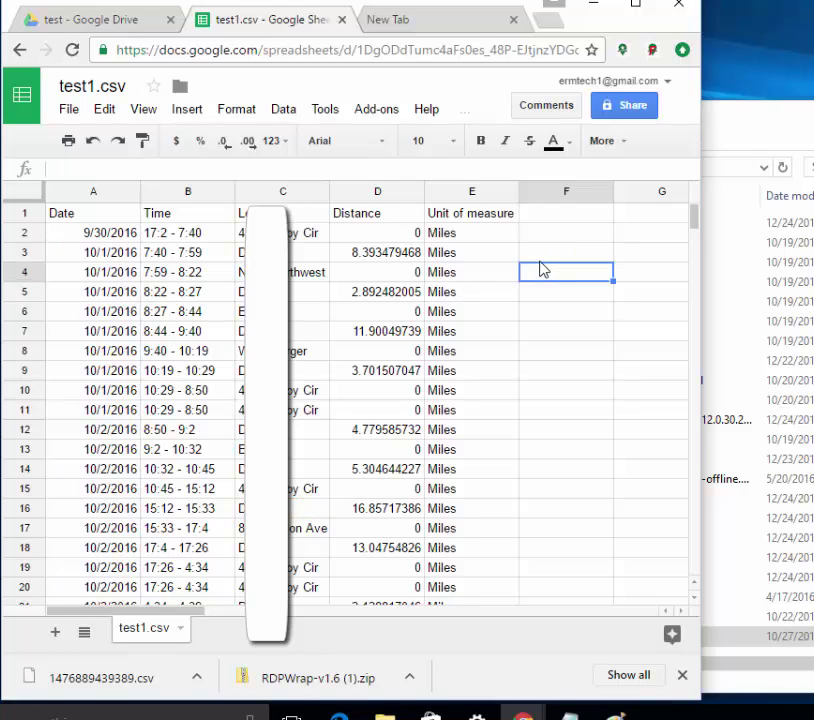
pyautogui.click(550, 257)
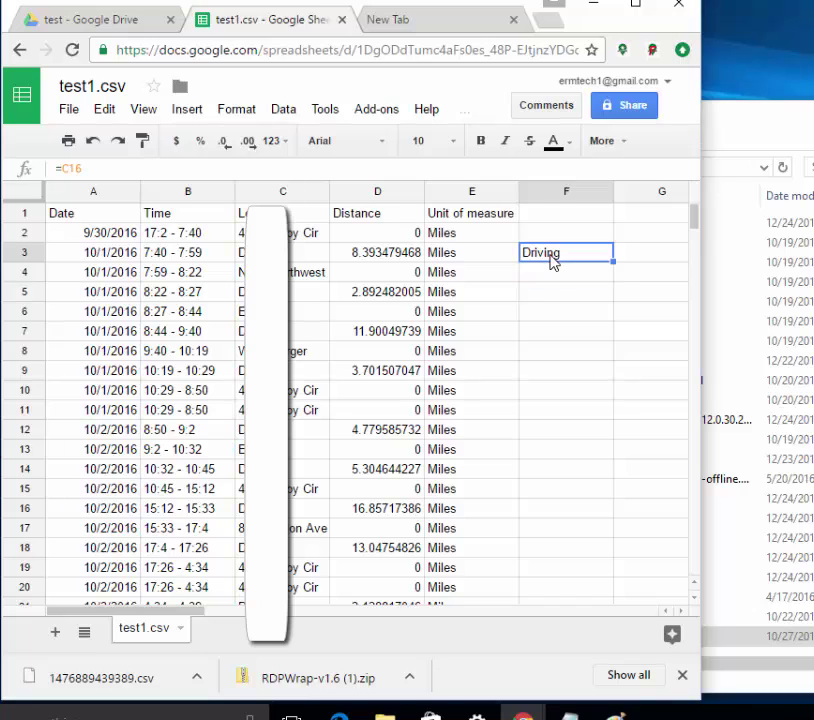
pyautogui.write('+')
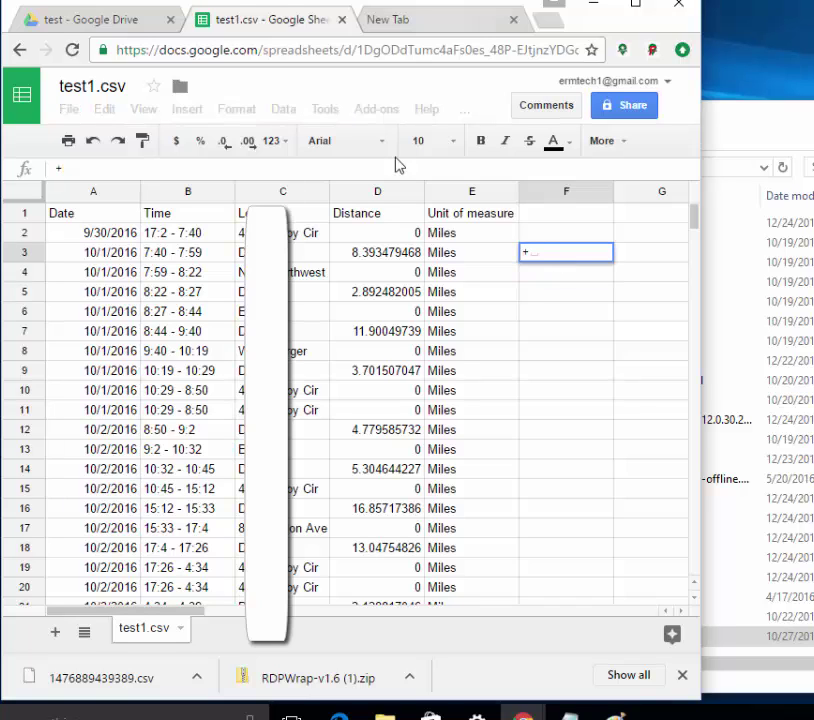
pyautogui.click(388, 256)
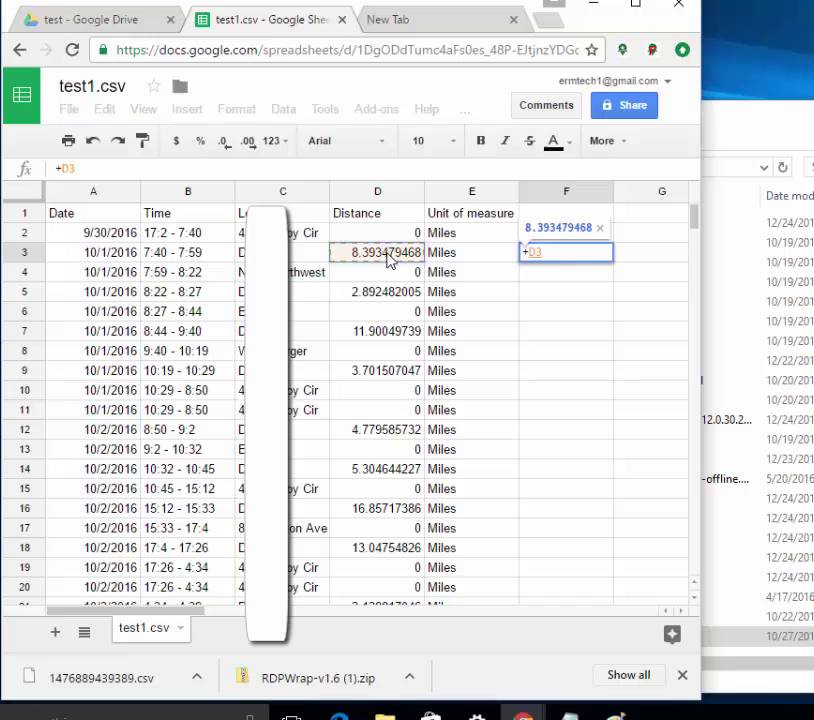
pyautogui.press('Return')
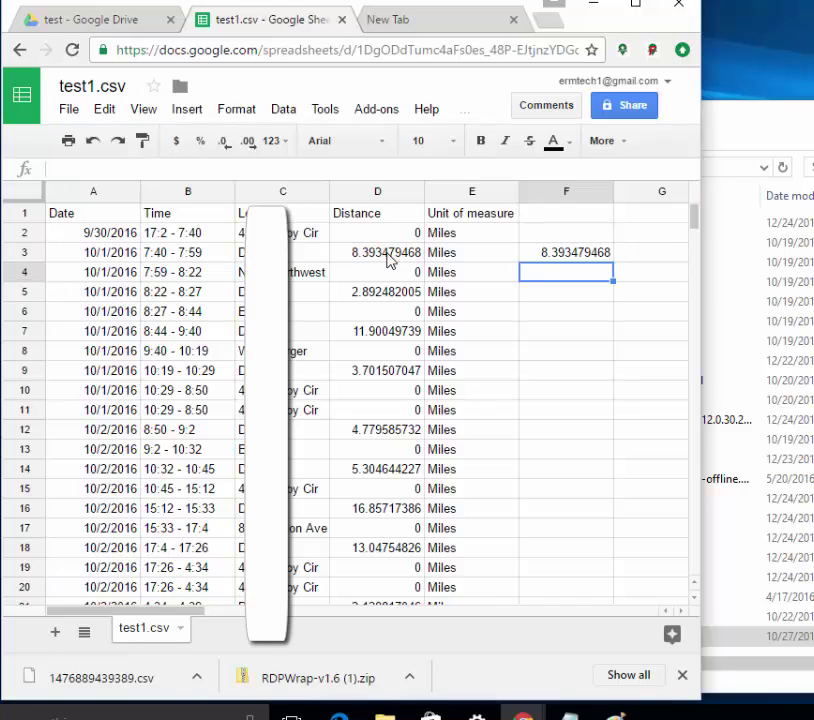
pyautogui.press('Down')
# Enter +F3+D4 in F4 to add each distance to the previous total.
pyautogui.write('+')
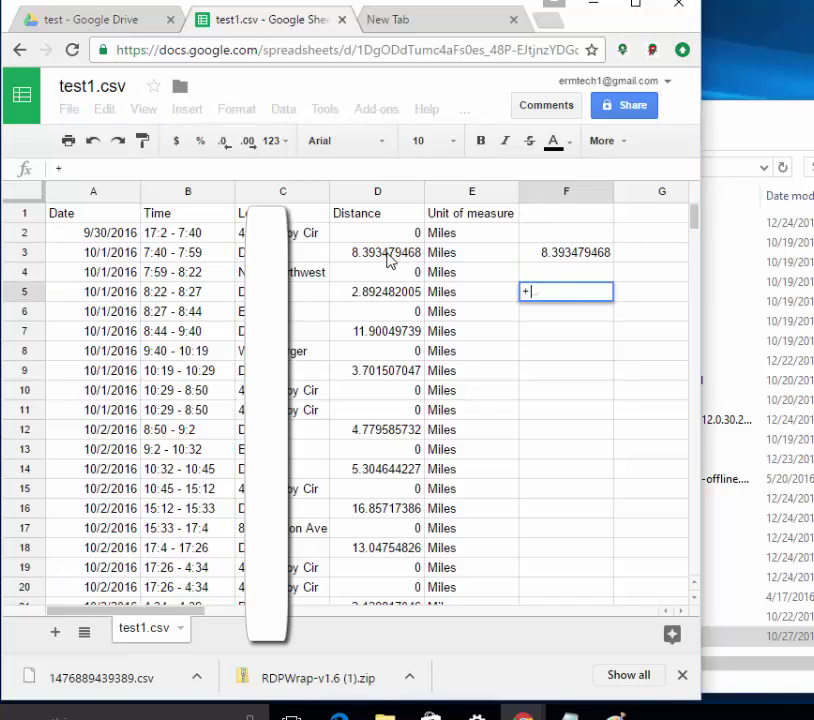
pyautogui.click(555, 280)
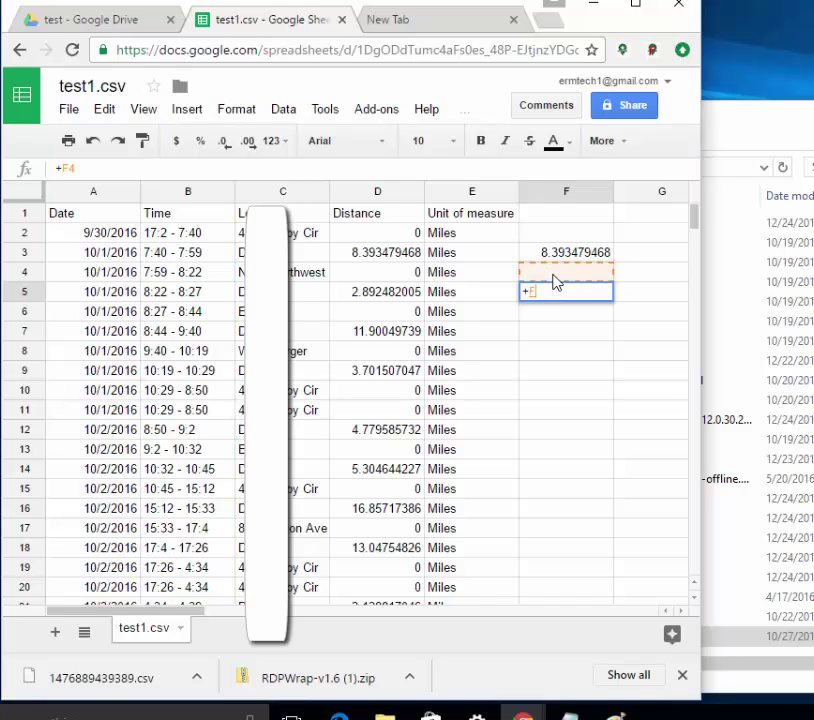
pyautogui.press('BackSpace')
pyautogui.press('BackSpace')
pyautogui.press('BackSpace')
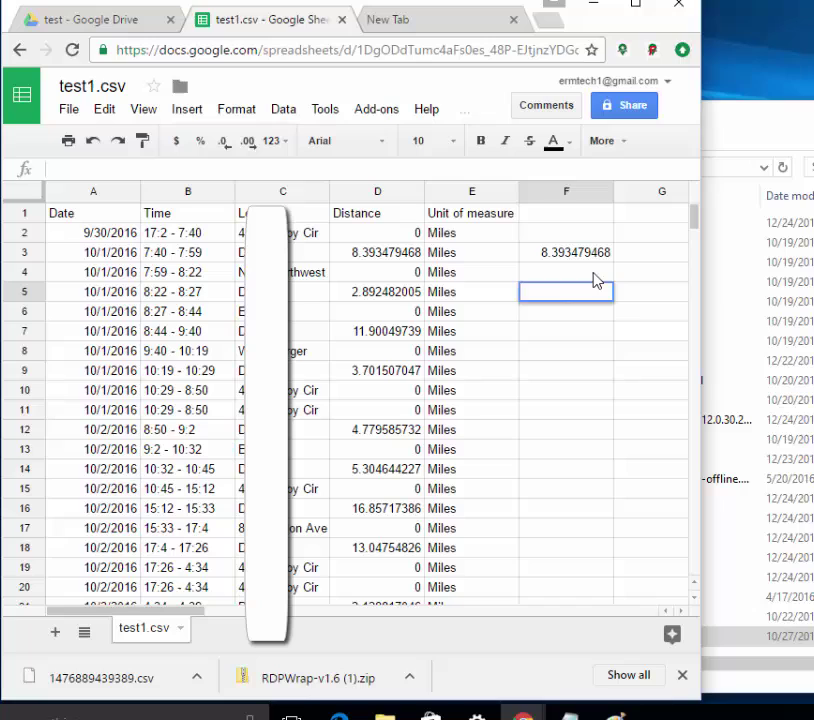
pyautogui.click(597, 280)
pyautogui.write('+')
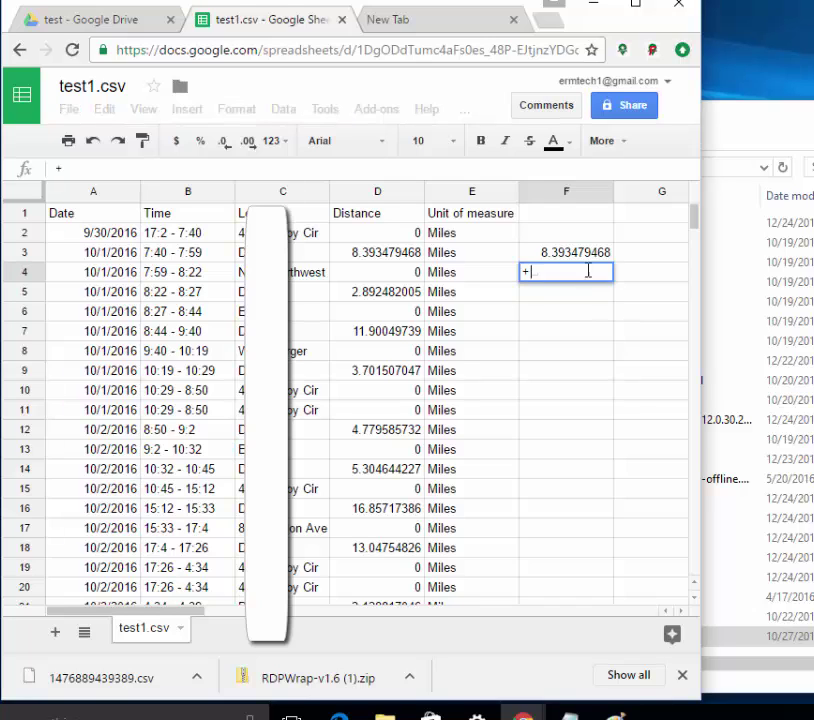
pyautogui.click(563, 256)
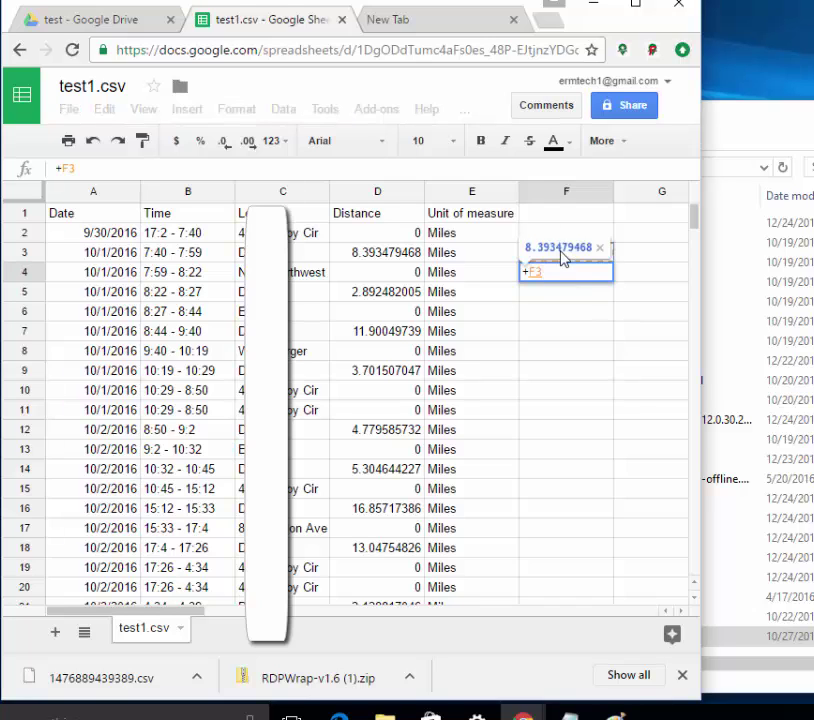
pyautogui.write('+')
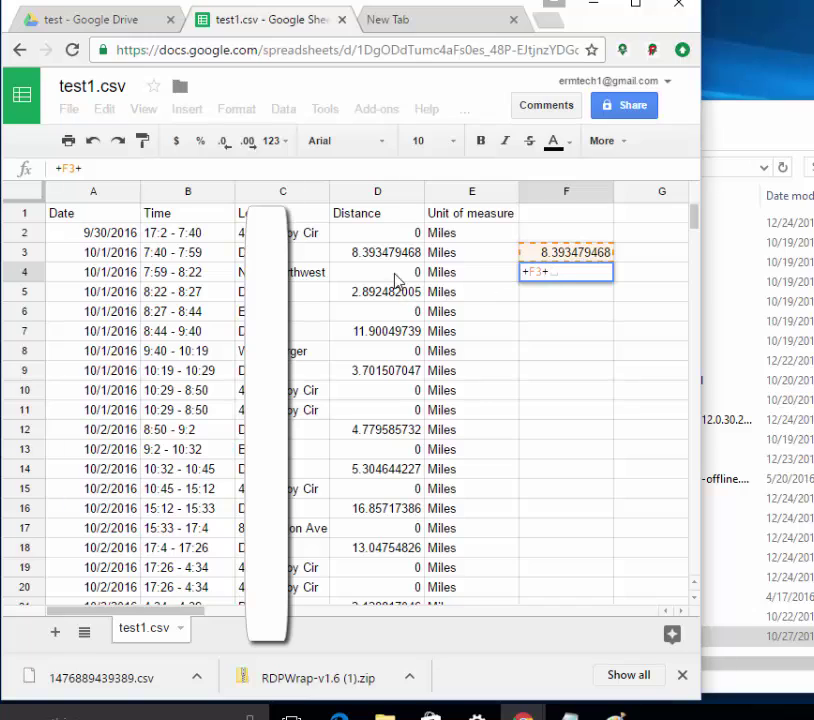
pyautogui.click(397, 278)
pyautogui.press('Return')
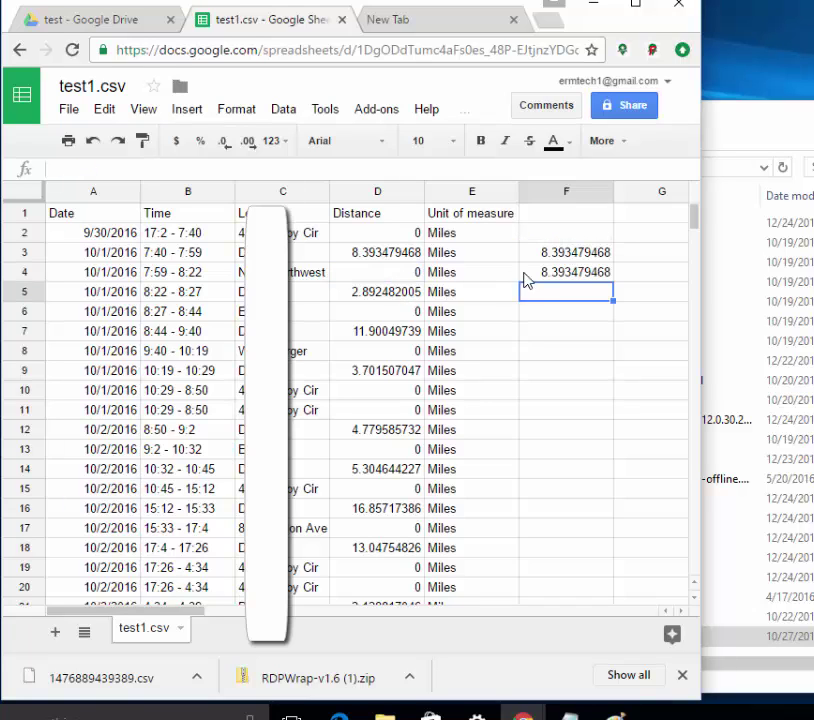
# Paste the running-total formula from F4 into F5 through F12.
pyautogui.click(531, 276)
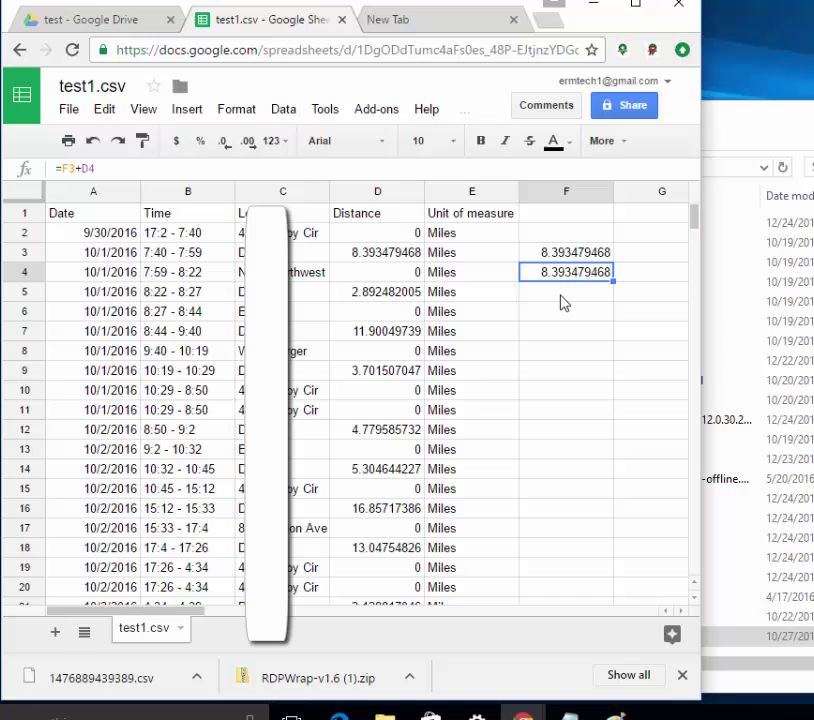
pyautogui.click(563, 302)
pyautogui.hotkey('ctrl', 'v')
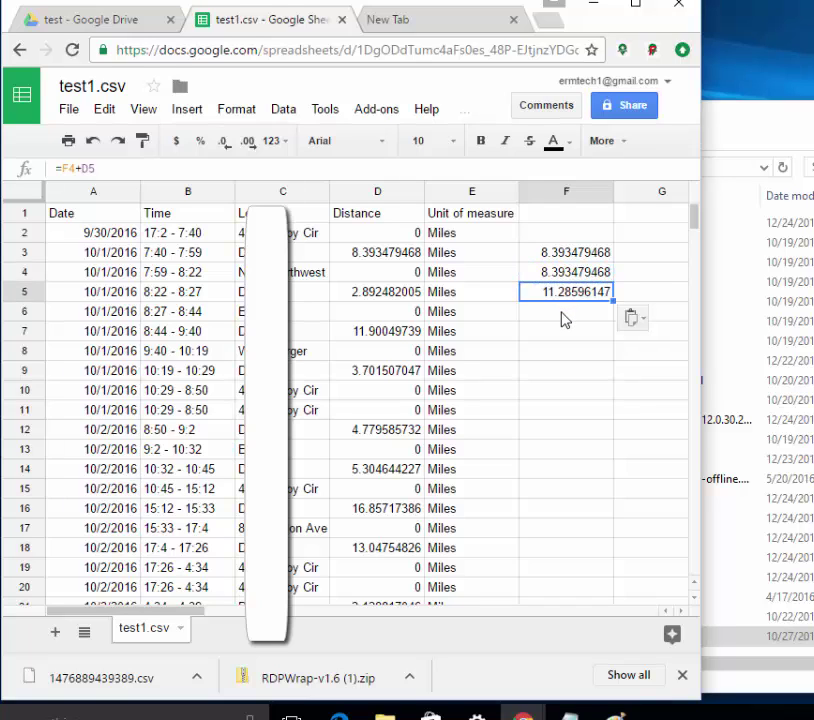
pyautogui.click(563, 316)
pyautogui.hotkey('ctrl', 'v')
pyautogui.click(563, 338)
pyautogui.hotkey('ctrl', 'v')
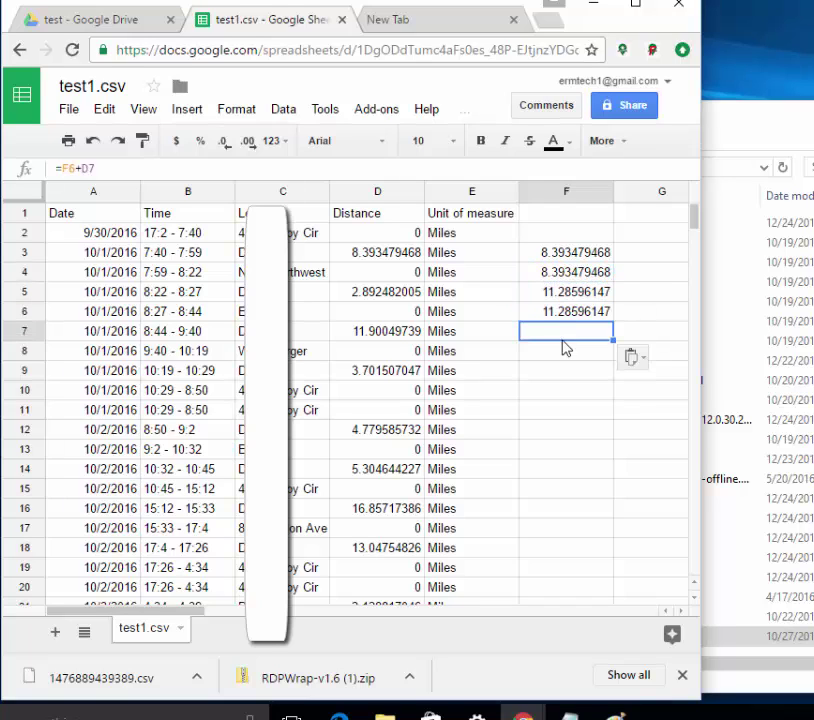
pyautogui.click(563, 352)
pyautogui.hotkey('ctrl', 'v')
pyautogui.click(563, 377)
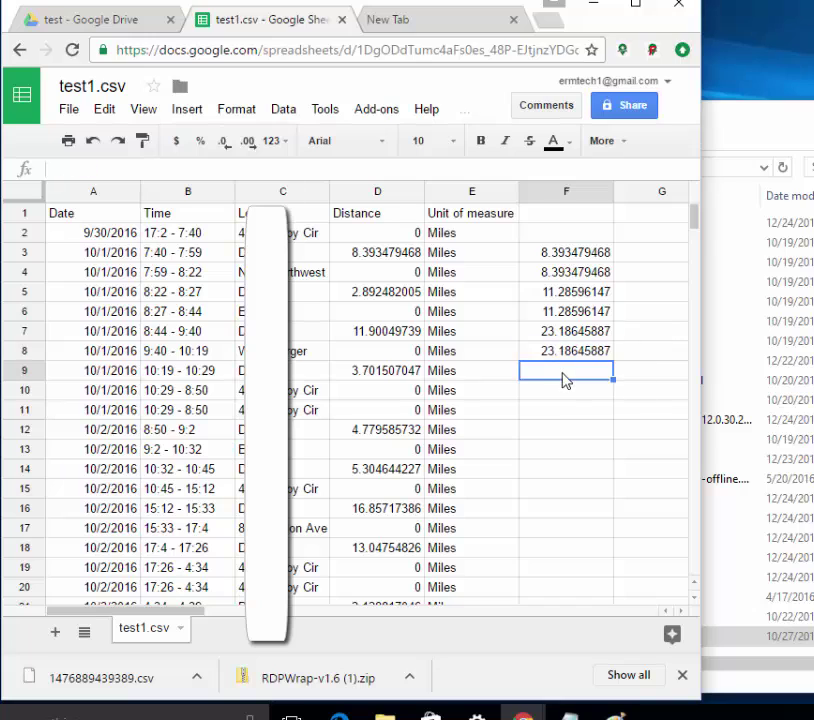
pyautogui.hotkey('ctrl', 'v')
pyautogui.click(563, 392)
pyautogui.hotkey('ctrl', 'v')
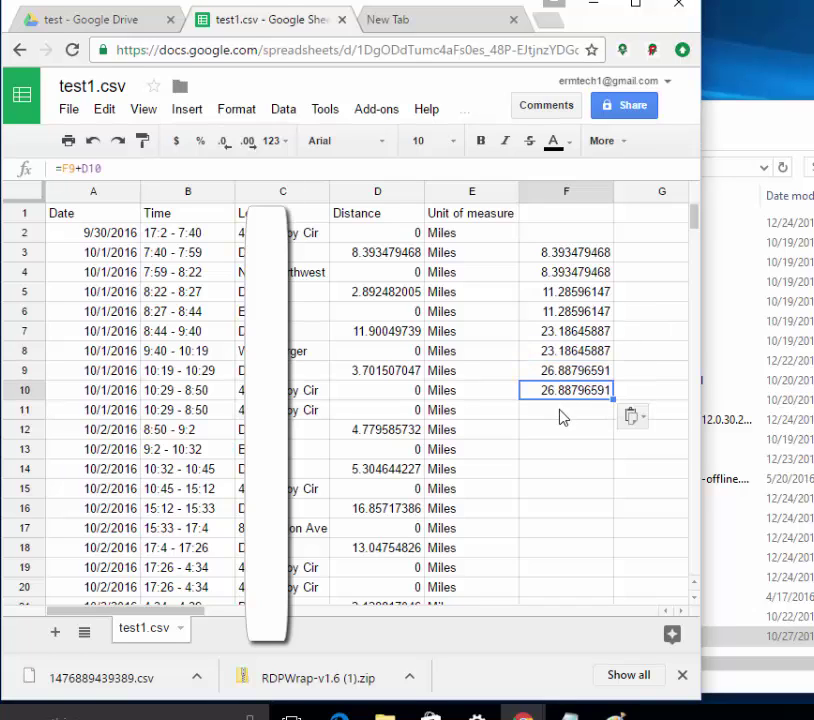
pyautogui.click(563, 411)
pyautogui.hotkey('ctrl', 'v')
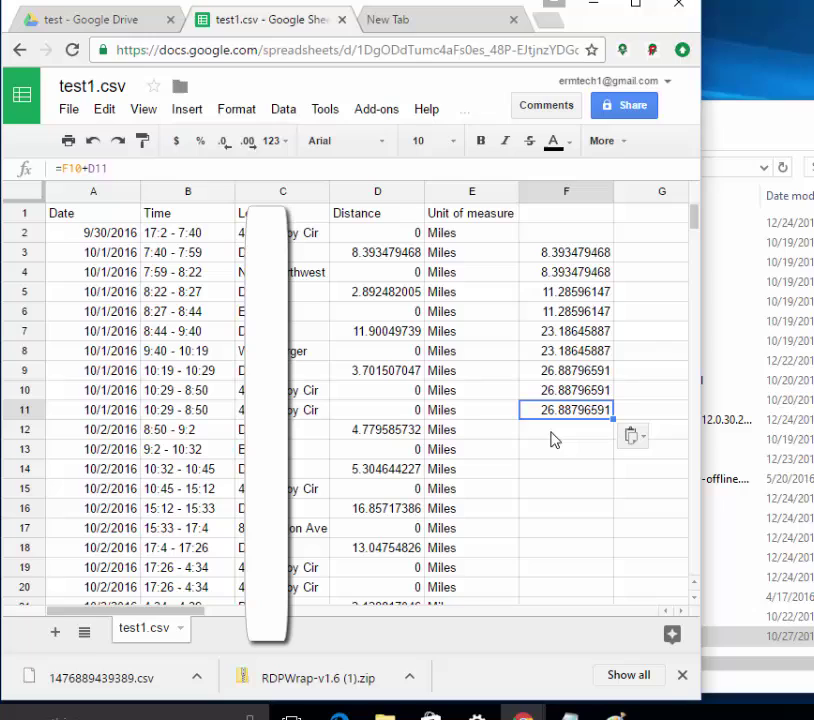
pyautogui.press('Down')
pyautogui.hotkey('ctrl', 'v')
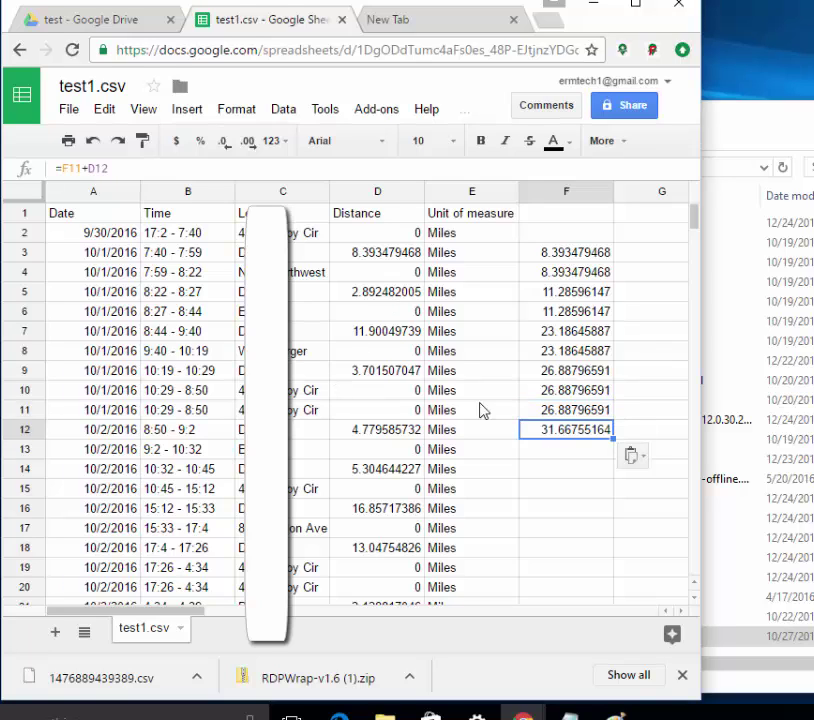
# Copy F6:F12 into F13:F19 so the running total reaches 66.87691799.
pyautogui.moveTo(573, 320); pyautogui.dragTo(567, 429)
pyautogui.hotkey('ctrl', 'c')
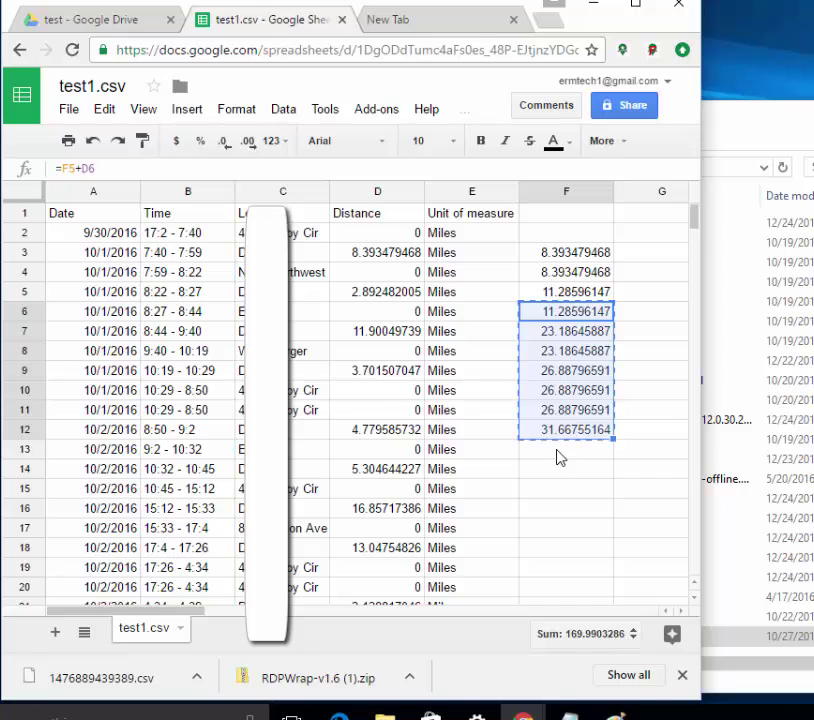
pyautogui.click(560, 456)
pyautogui.hotkey('ctrl', 'v')
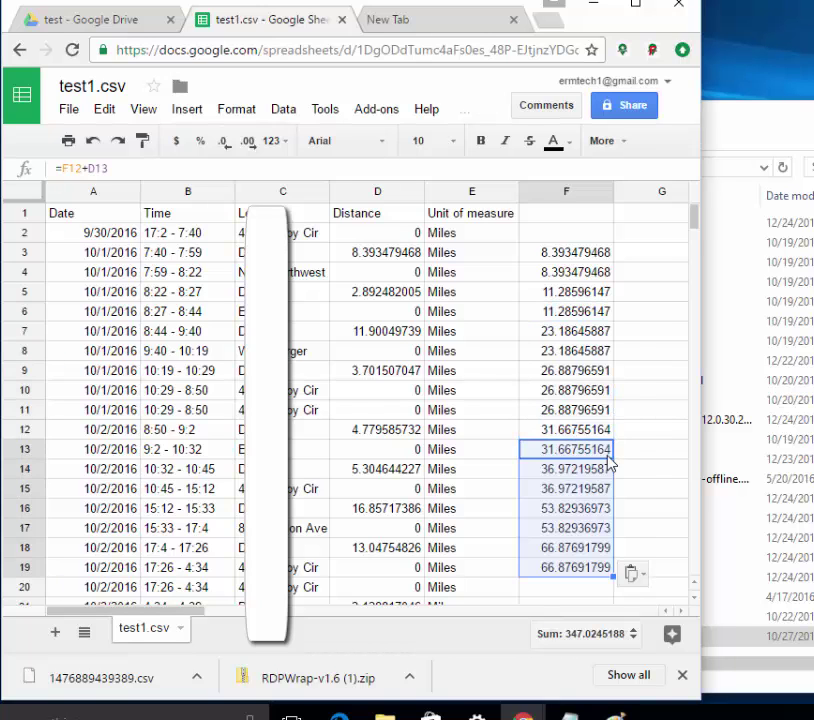
pyautogui.scroll(-2, 600, 462)
pyautogui.moveTo(551, 232); pyautogui.dragTo(545, 435)
pyautogui.hotkey('ctrl', 'c')
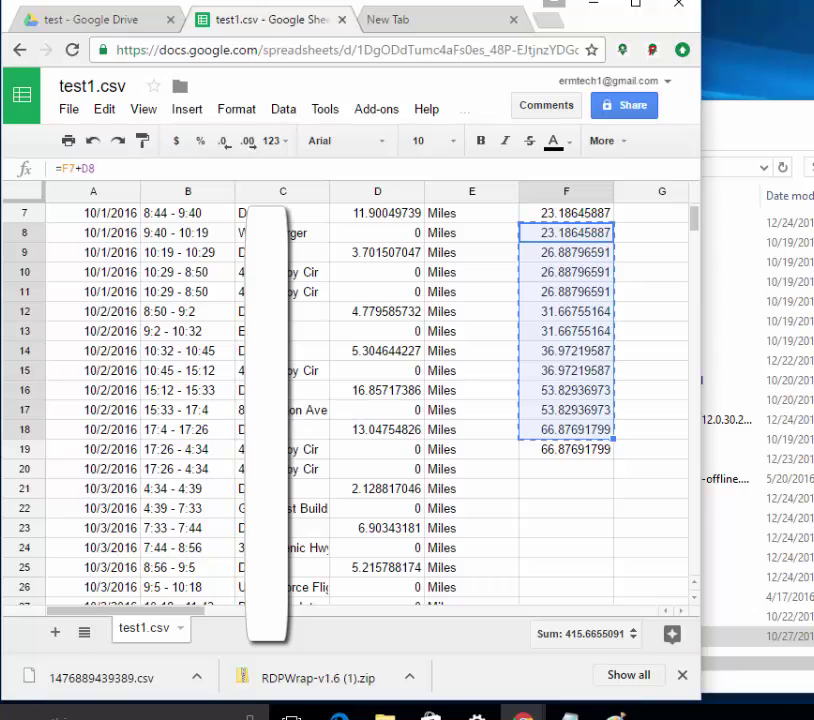
pyautogui.scroll(2, 310, 432)
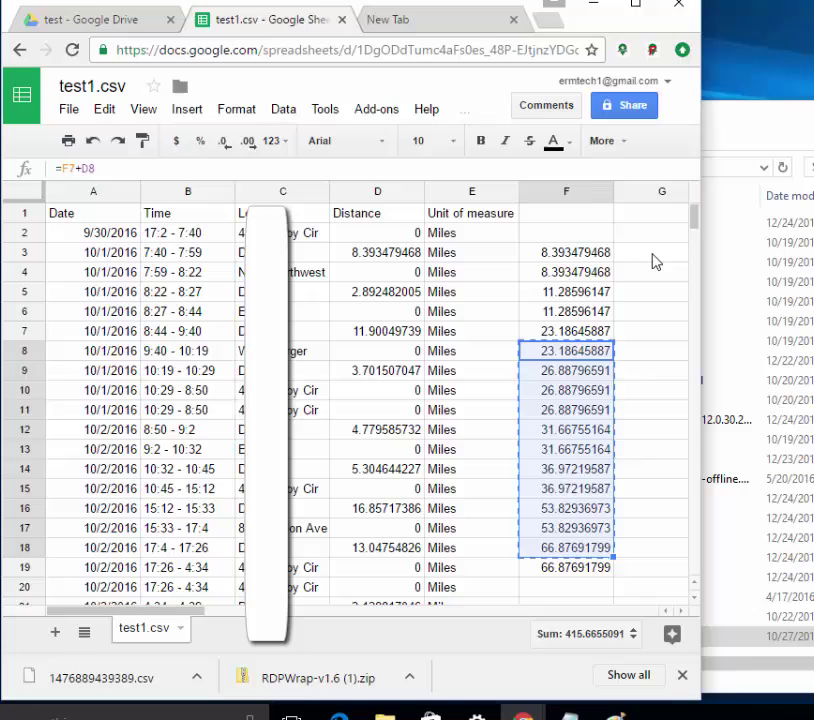
pyautogui.click(652, 257)
# Enter the starting odometer reading 110,000 in G2.
pyautogui.click(655, 236)
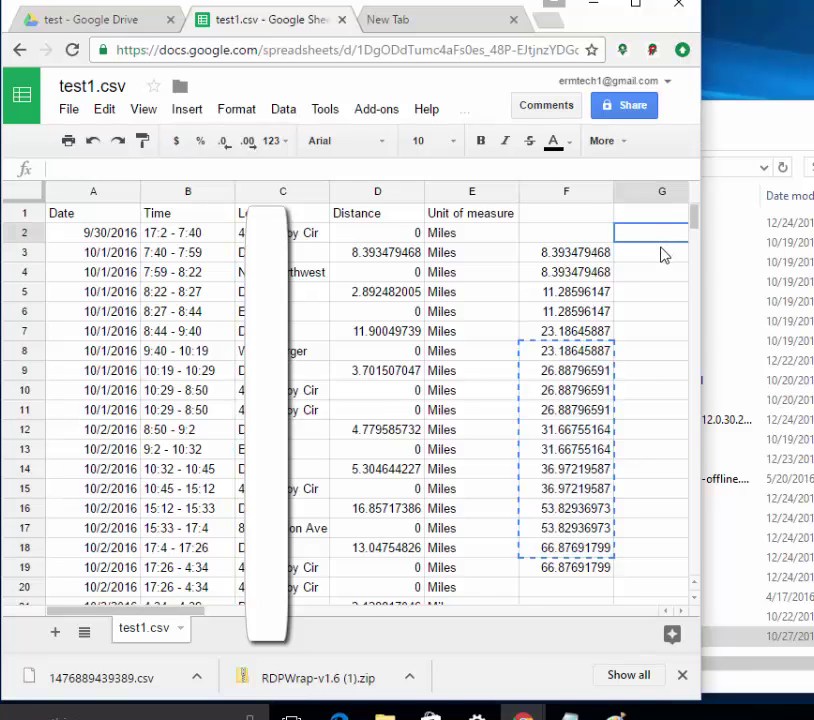
pyautogui.write('11')
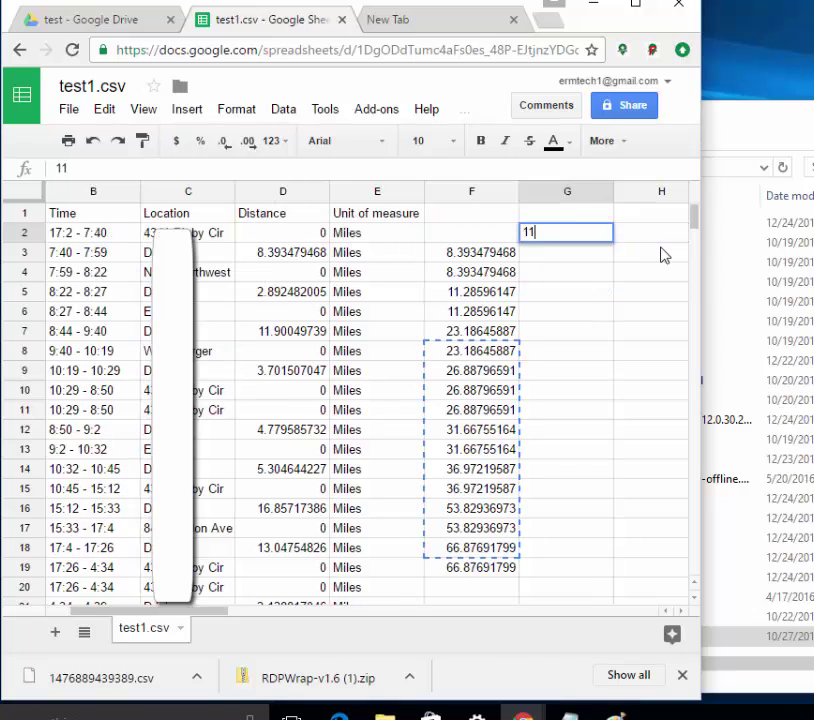
pyautogui.write('0,000')
pyautogui.press('Return')
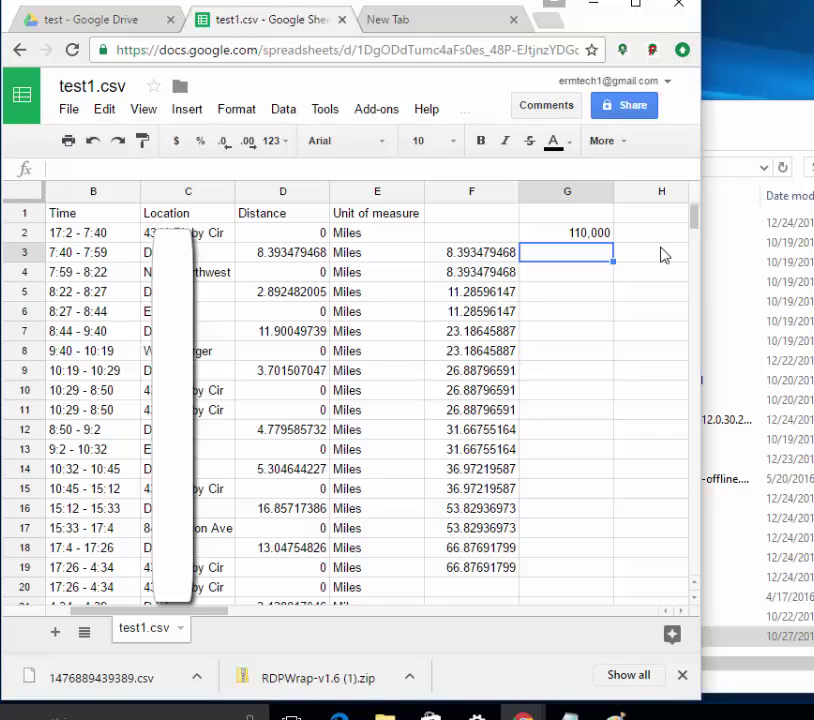
pyautogui.click(569, 235)
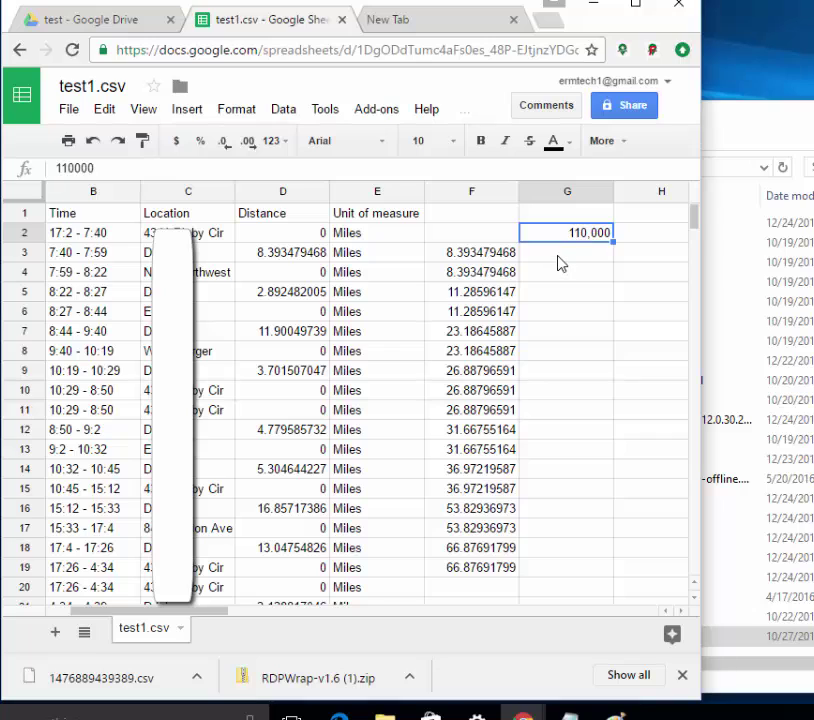
# Enter +G2+F3 in G3 so it reads 110,008, then review column G.
pyautogui.click(560, 255)
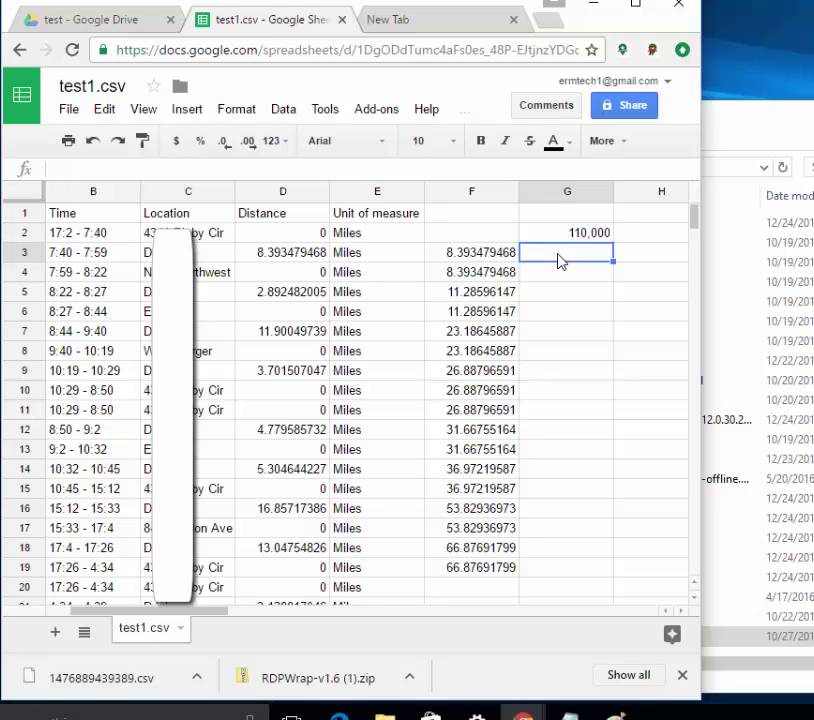
pyautogui.write('+')
pyautogui.click(556, 238)
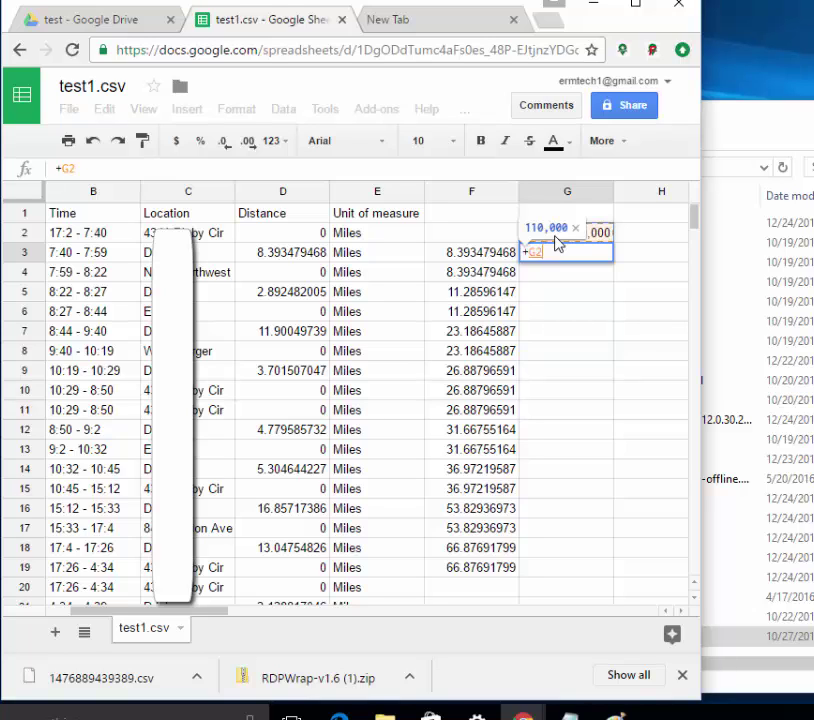
pyautogui.write('+')
pyautogui.click(490, 258)
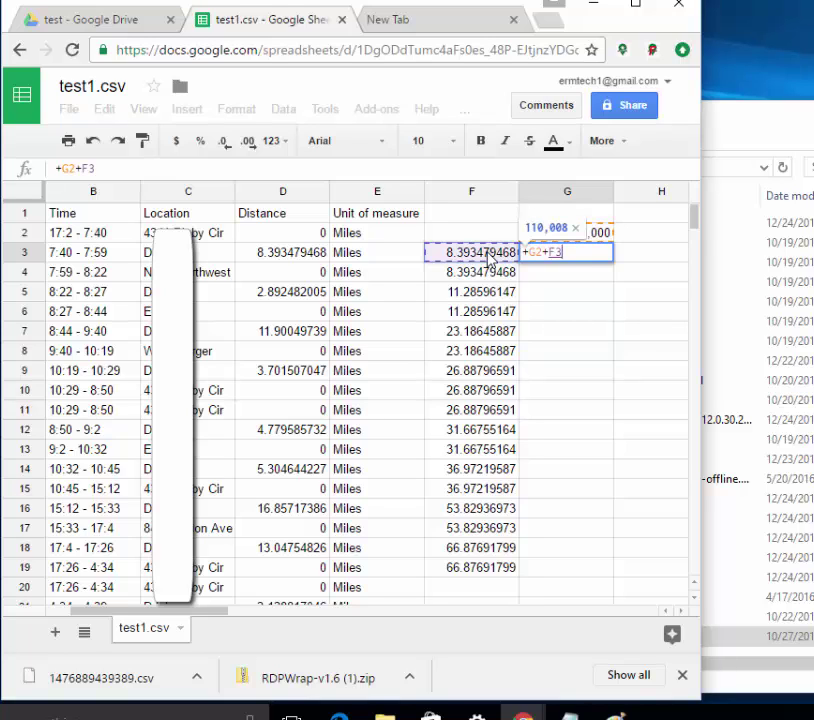
pyautogui.press('Return')
pyautogui.press('Down')
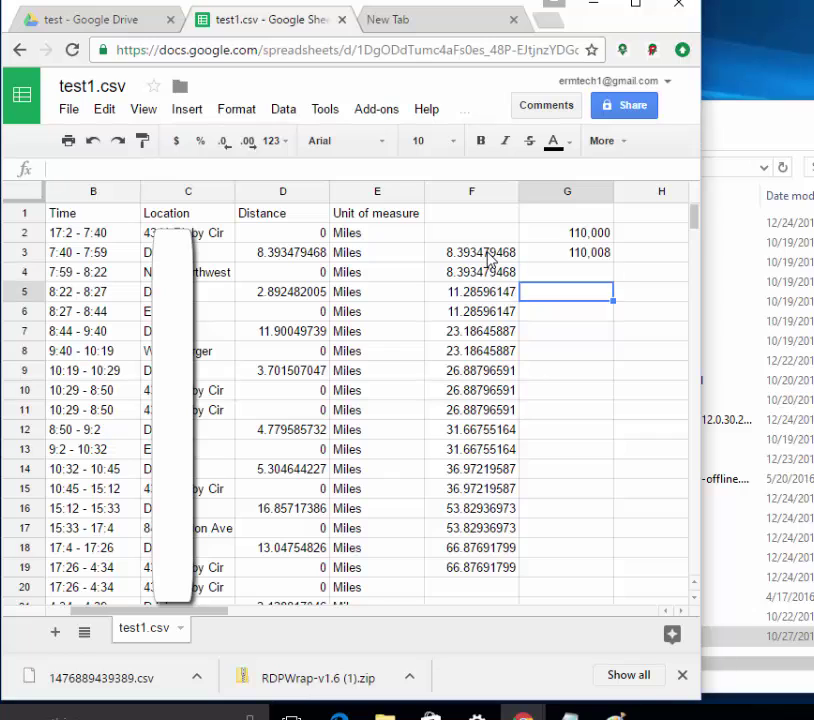
pyautogui.press('Up')
pyautogui.press('Up')
pyautogui.press('Up')
pyautogui.press('Down')
pyautogui.press('Down')
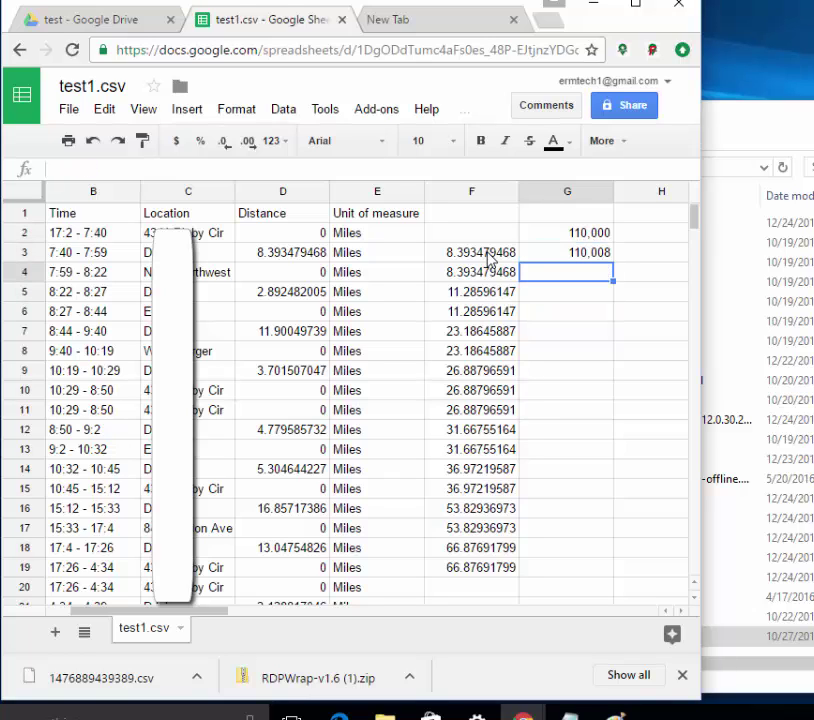
pyautogui.press('Down')
pyautogui.press('Down')
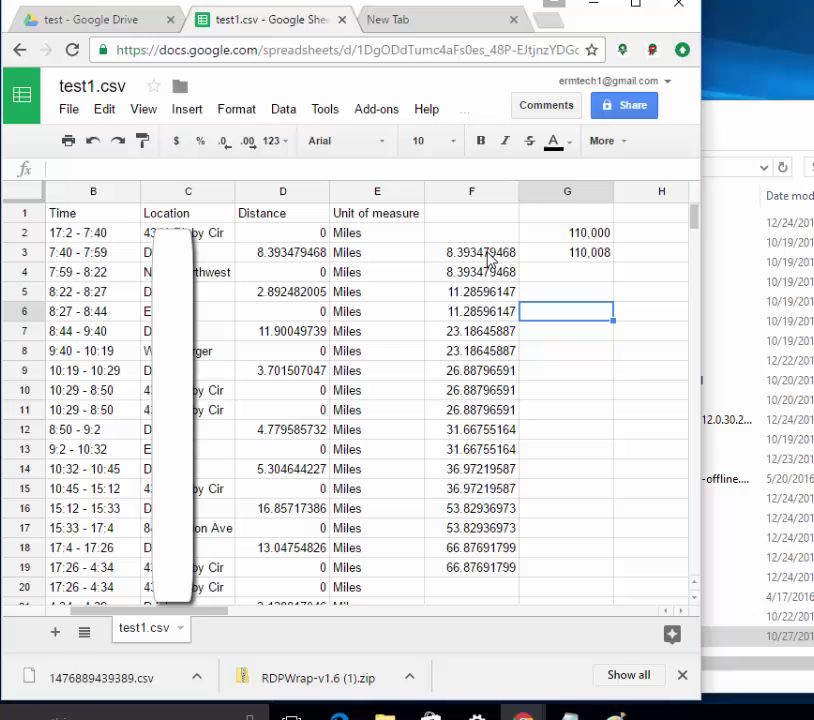
pyautogui.press('Down')
pyautogui.press('Up')
pyautogui.press('Up')
pyautogui.press('Up')
pyautogui.press('Down')
pyautogui.press('Down')
pyautogui.press('Down')
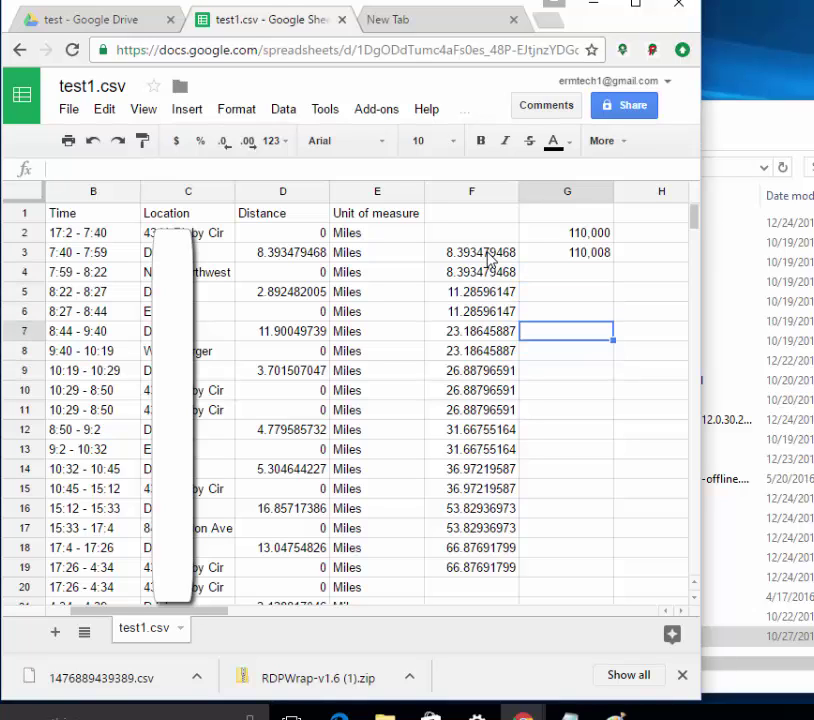
pyautogui.press('Up')
pyautogui.press('Up')
pyautogui.press('Up')
pyautogui.press('Up')
pyautogui.press('Down')
pyautogui.press('Down')
pyautogui.press('Down')
pyautogui.press('Down')
pyautogui.press('Down')
pyautogui.press('Down')
pyautogui.press('Down')
pyautogui.press('Down')
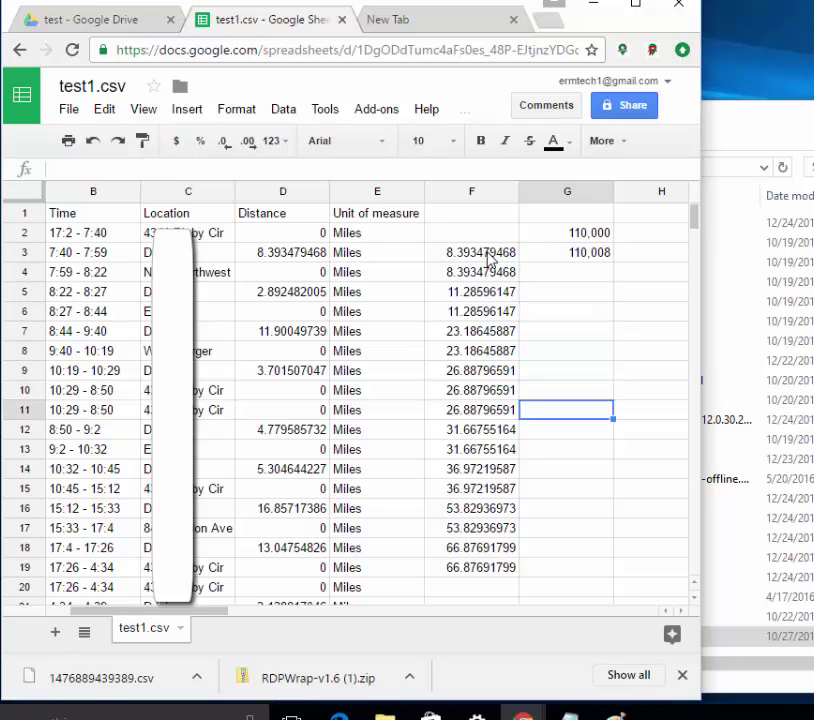
# Highlight the 10:32–10:45 trip rows 14–15 and its 5.304644227 distance, then minimize Sheets.
pyautogui.click(70, 469)
pyautogui.click(28, 470)
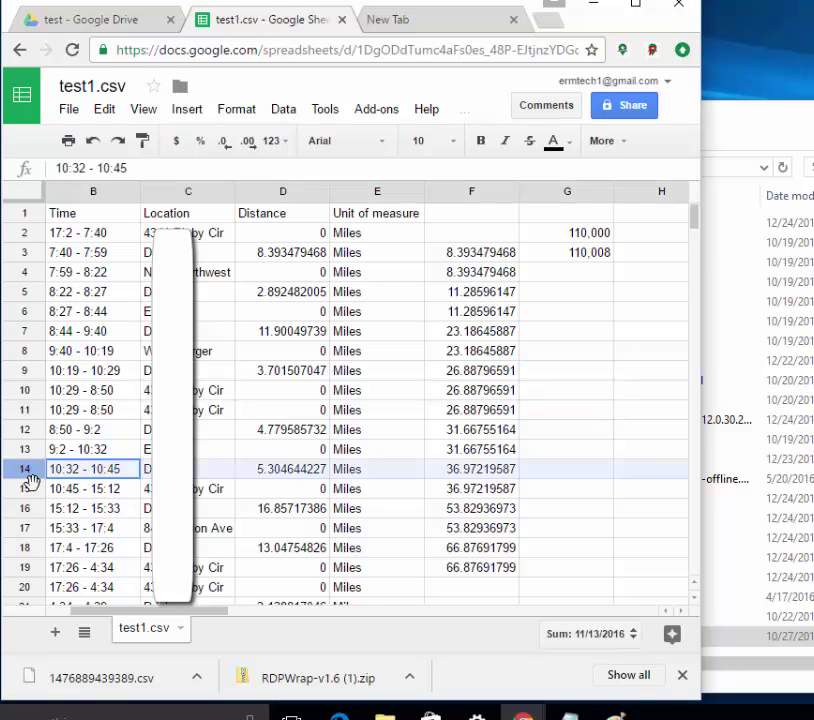
pyautogui.keyDown('shift'); pyautogui.click(30, 487); pyautogui.keyUp('shift')
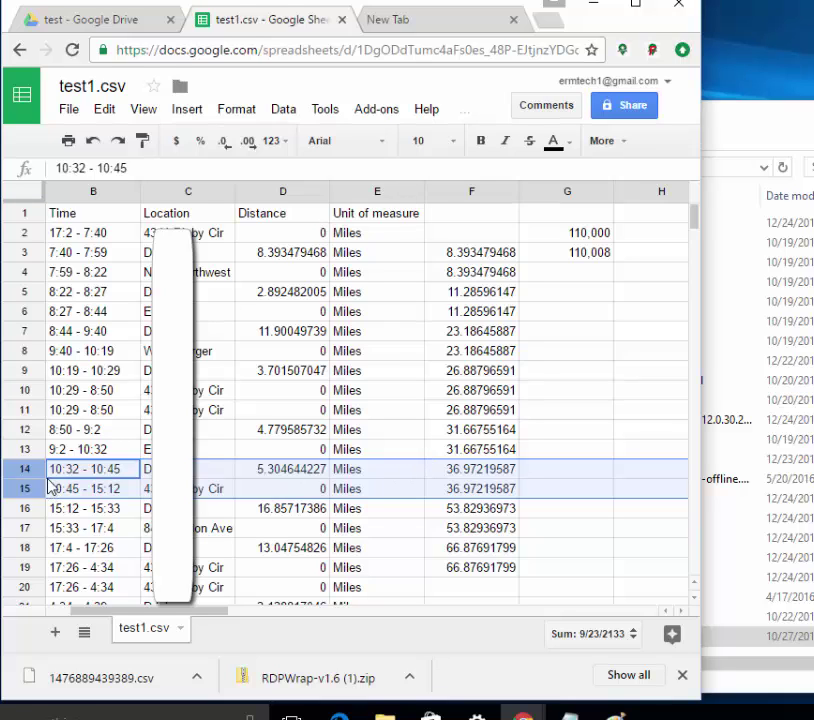
pyautogui.click(315, 468)
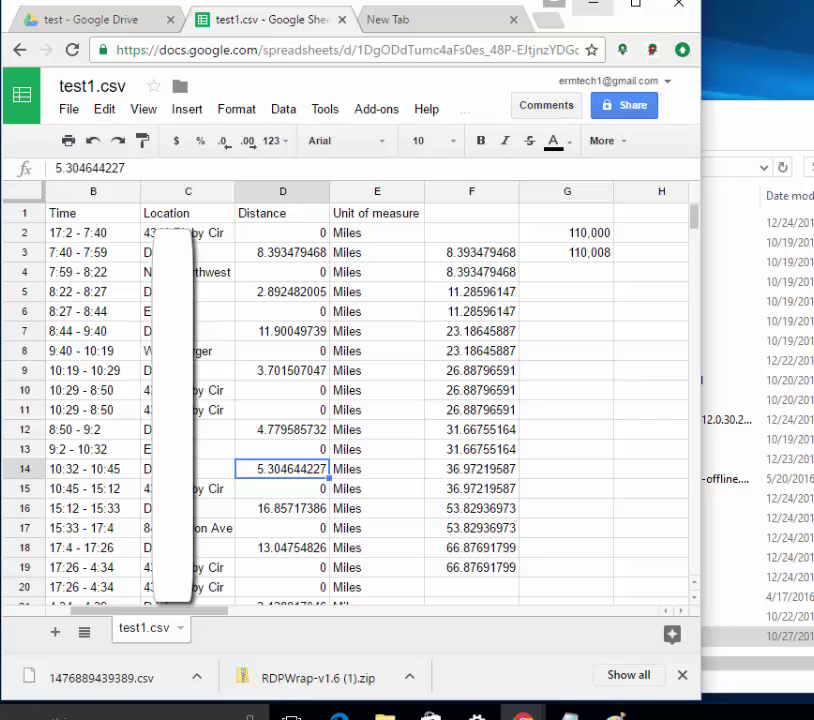
pyautogui.click(593, 4)
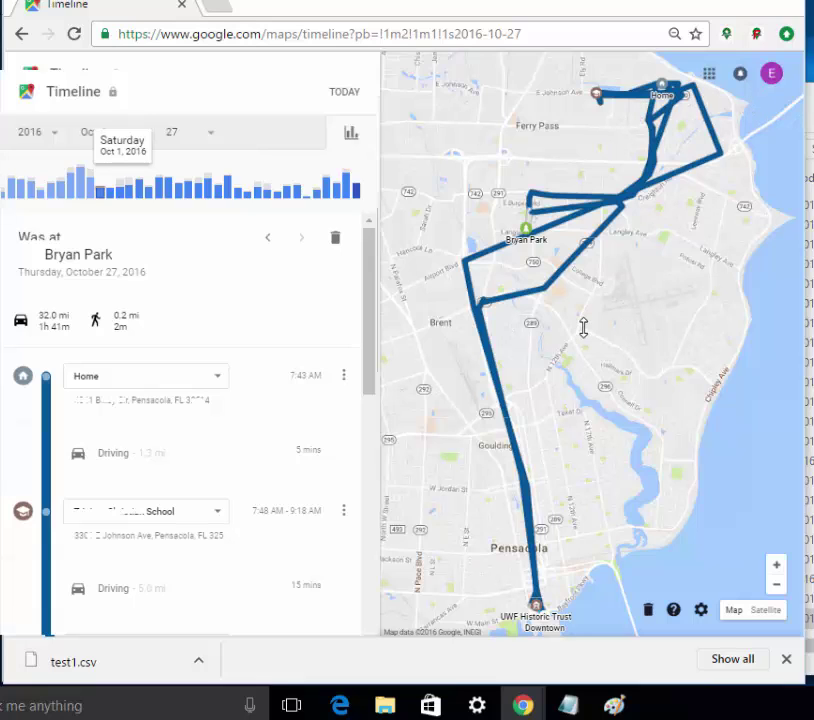
pyautogui.click(756, 36)
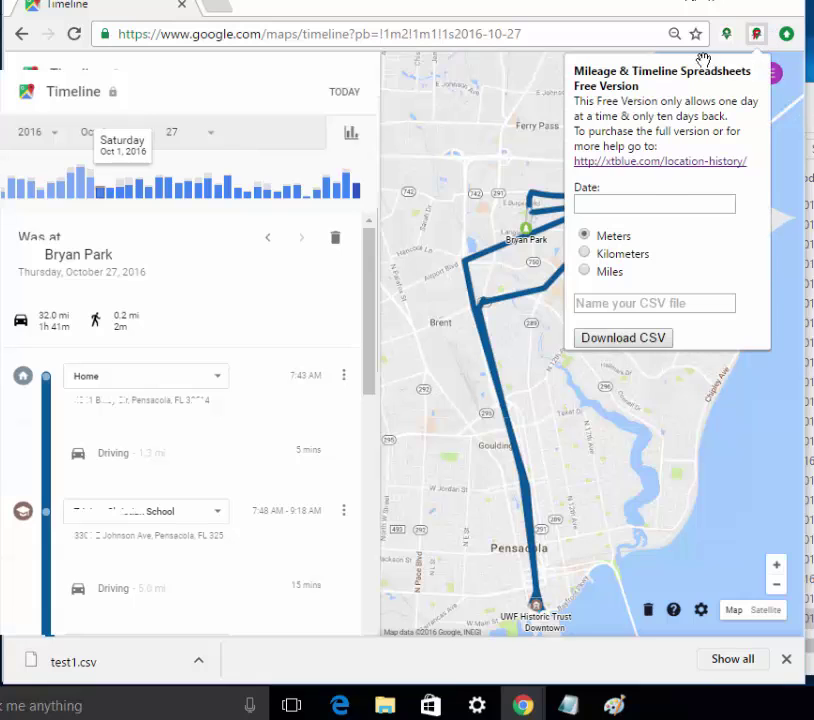
pyautogui.click(642, 203)
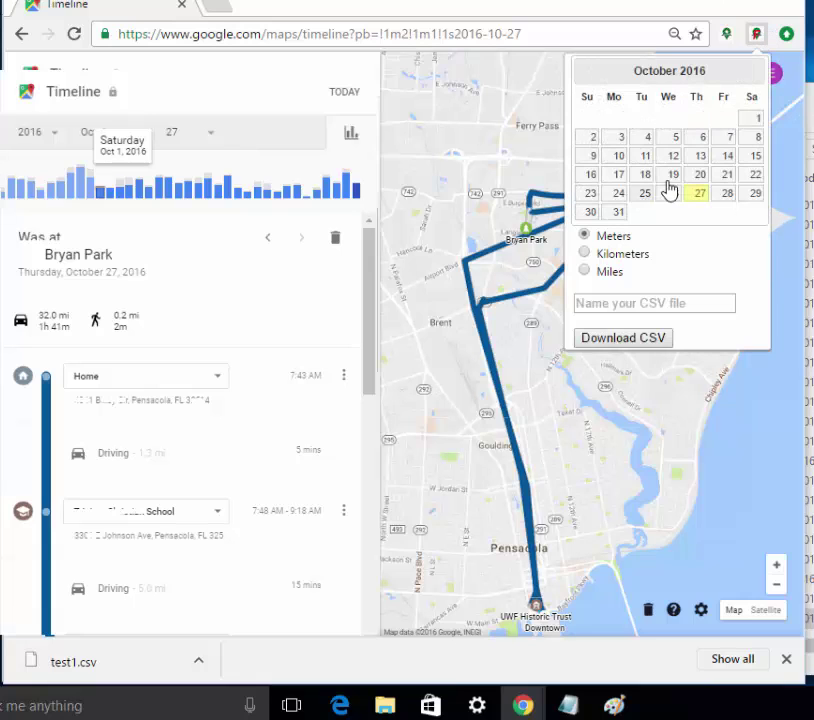
pyautogui.click(670, 176)
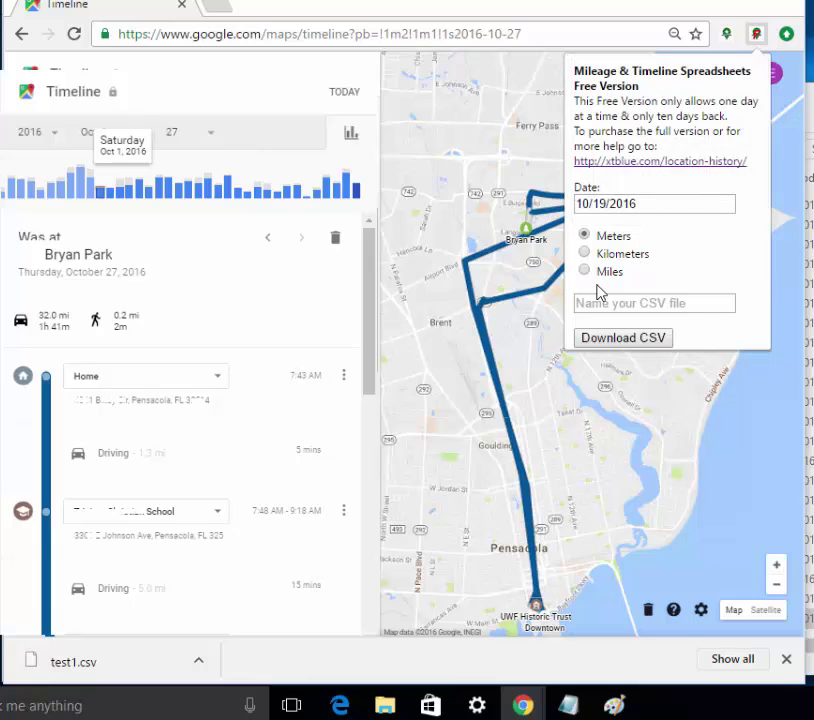
pyautogui.click(656, 206)
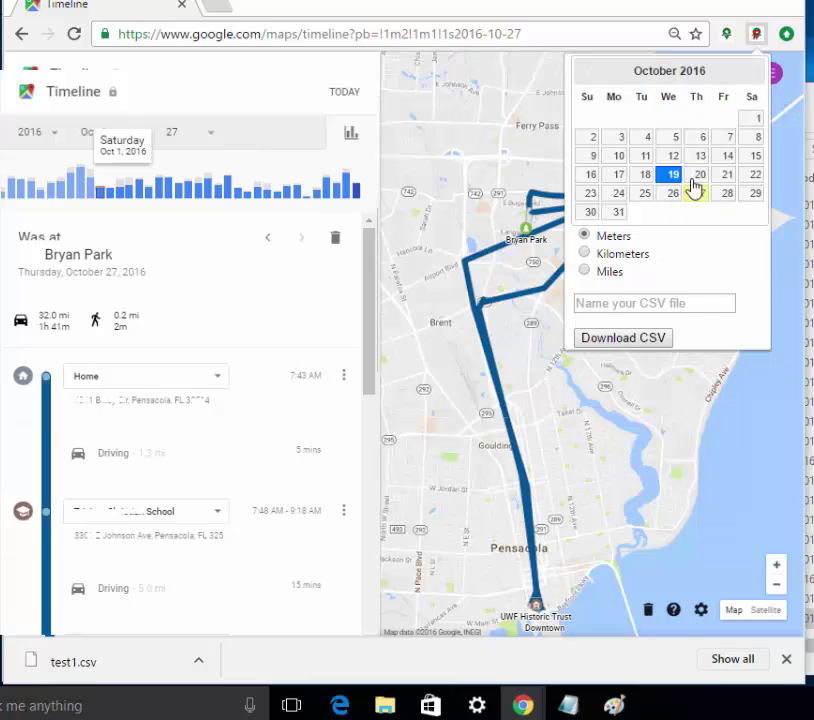
pyautogui.click(726, 140)
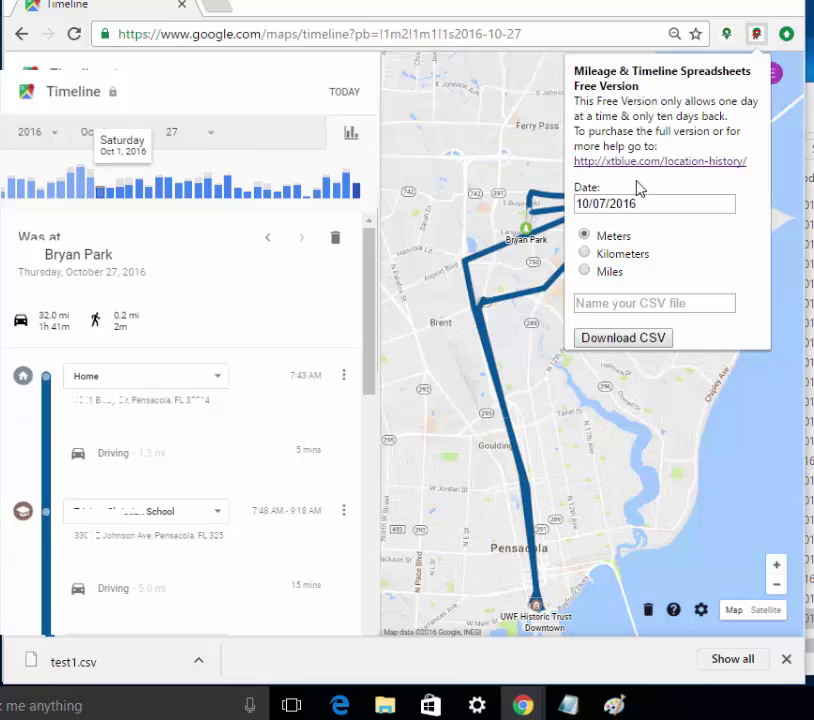
pyautogui.click(611, 344)
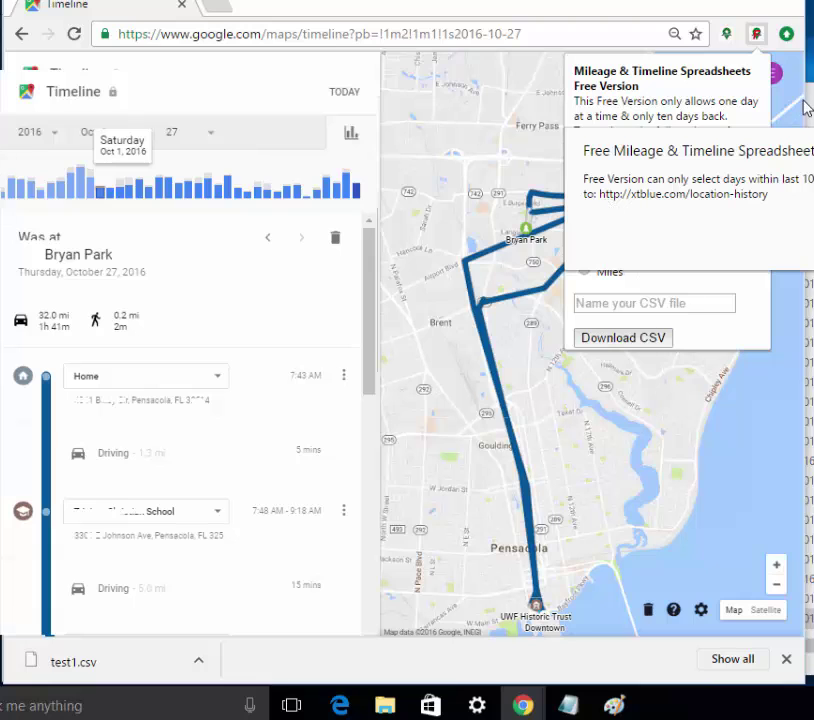
pyautogui.moveTo(477, 705)
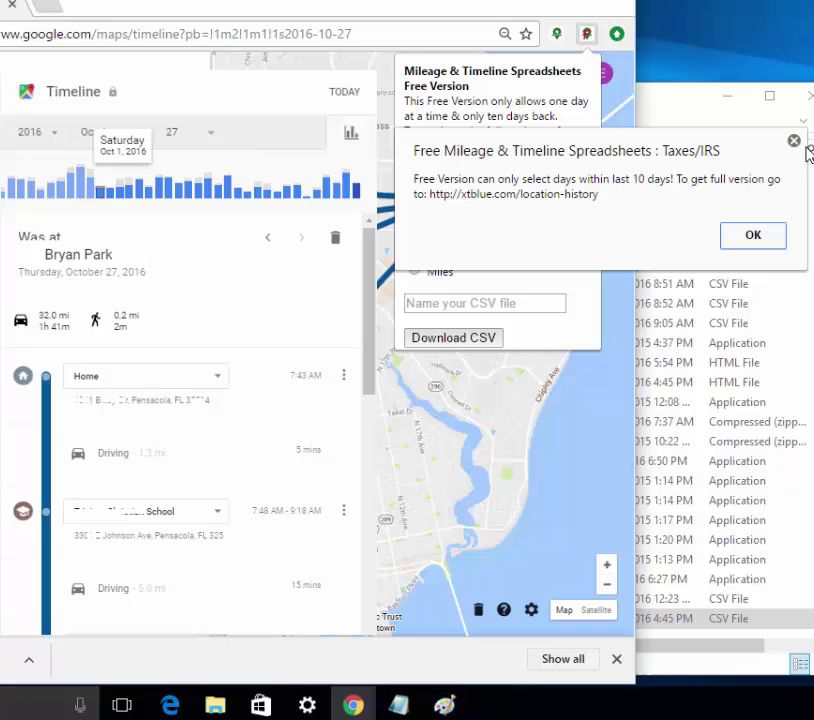
pyautogui.click(794, 141)
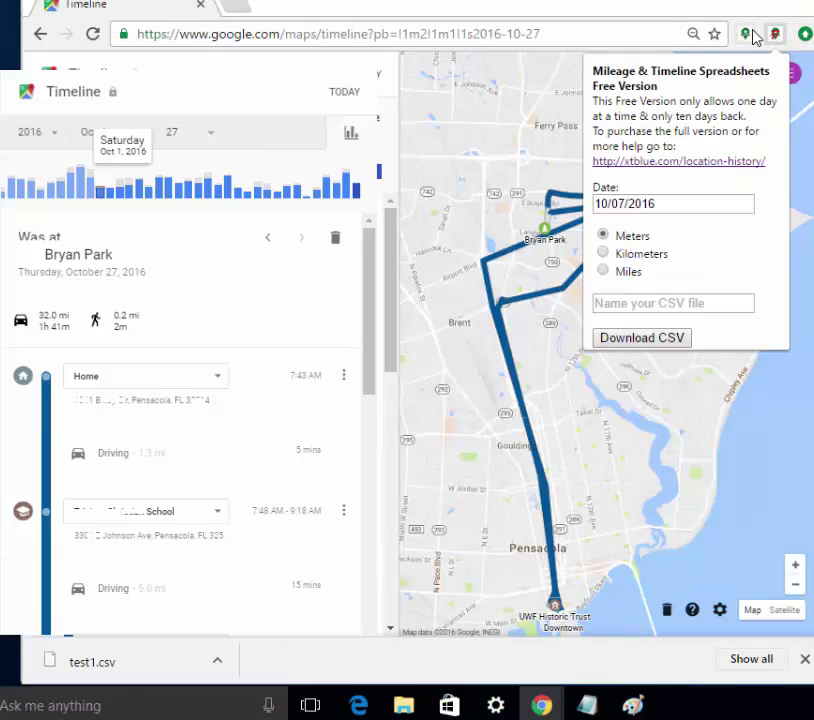
# In the full extension popup, set 09/01/2016 to 10/26/2016 and highlight the help link.
pyautogui.click(745, 36)
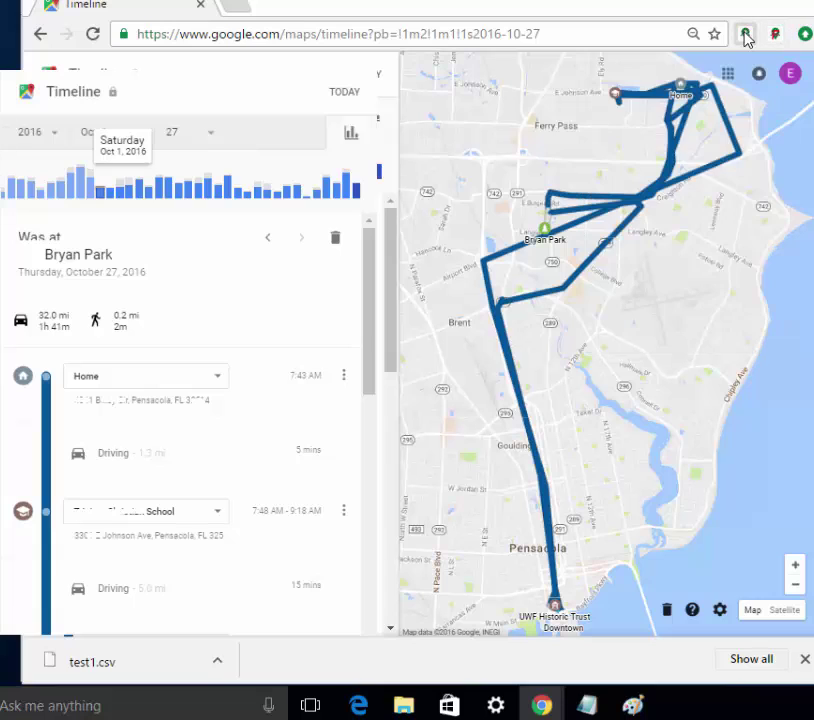
pyautogui.click(745, 36)
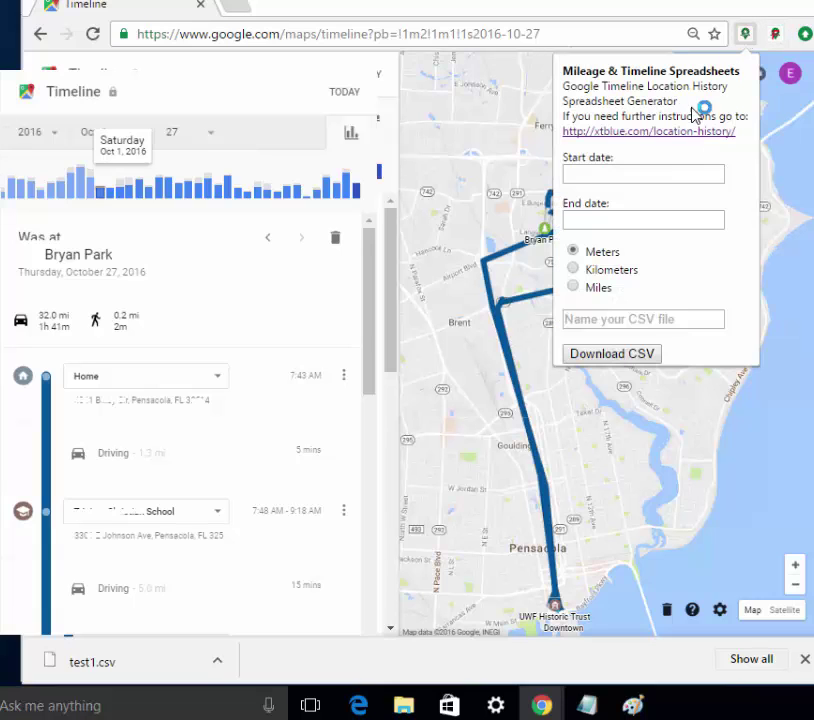
pyautogui.click(658, 174)
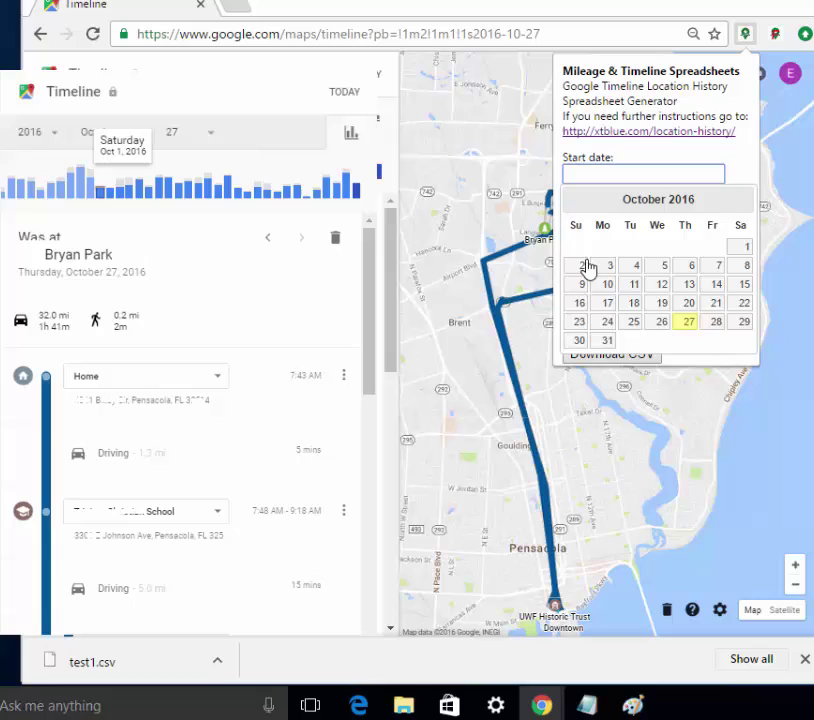
pyautogui.click(578, 206)
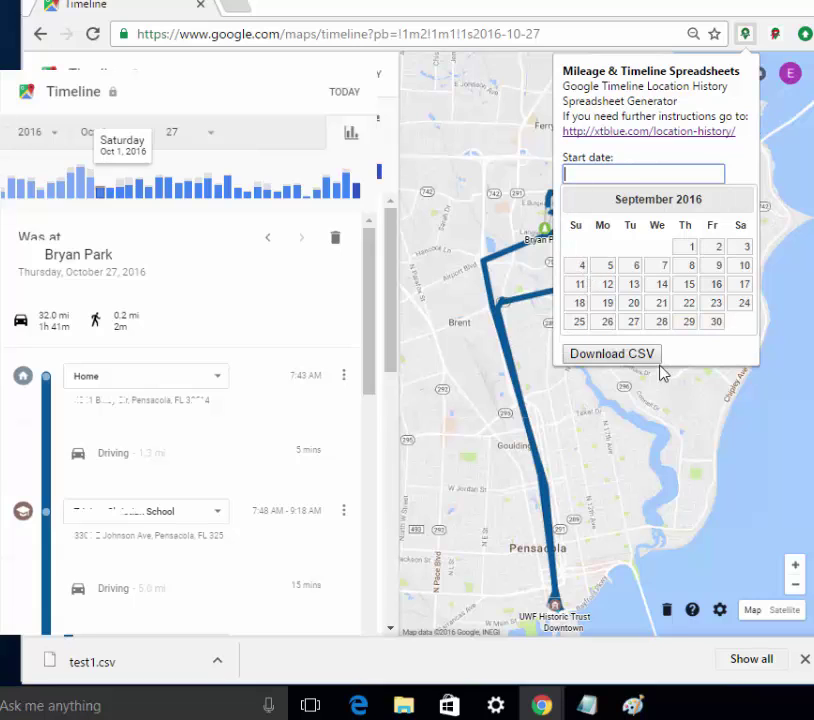
pyautogui.click(688, 249)
pyautogui.click(688, 249)
pyautogui.click(614, 222)
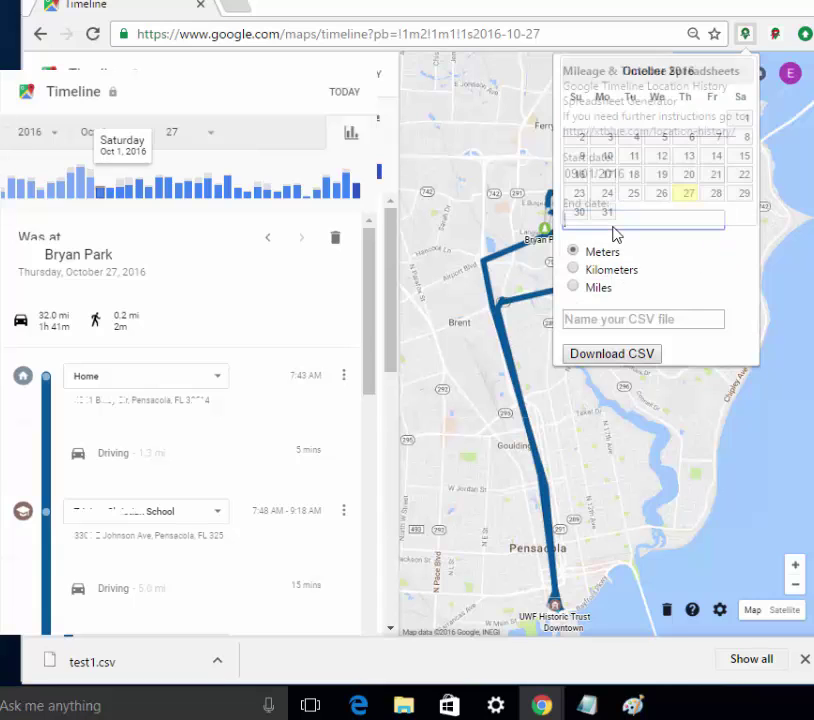
pyautogui.click(661, 194)
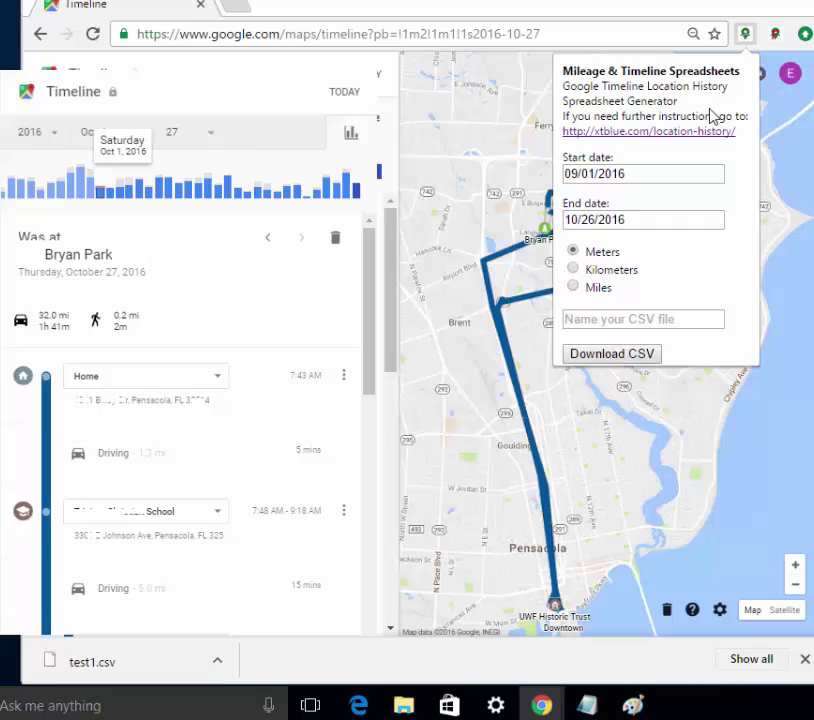
pyautogui.moveTo(648, 86); pyautogui.dragTo(730, 87)
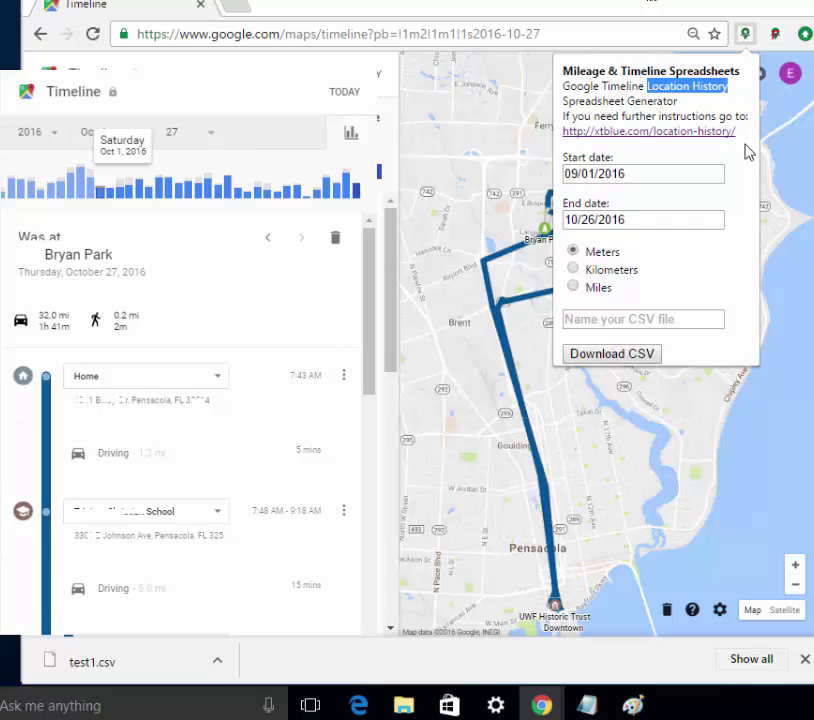
pyautogui.moveTo(744, 132); pyautogui.dragTo(561, 138)
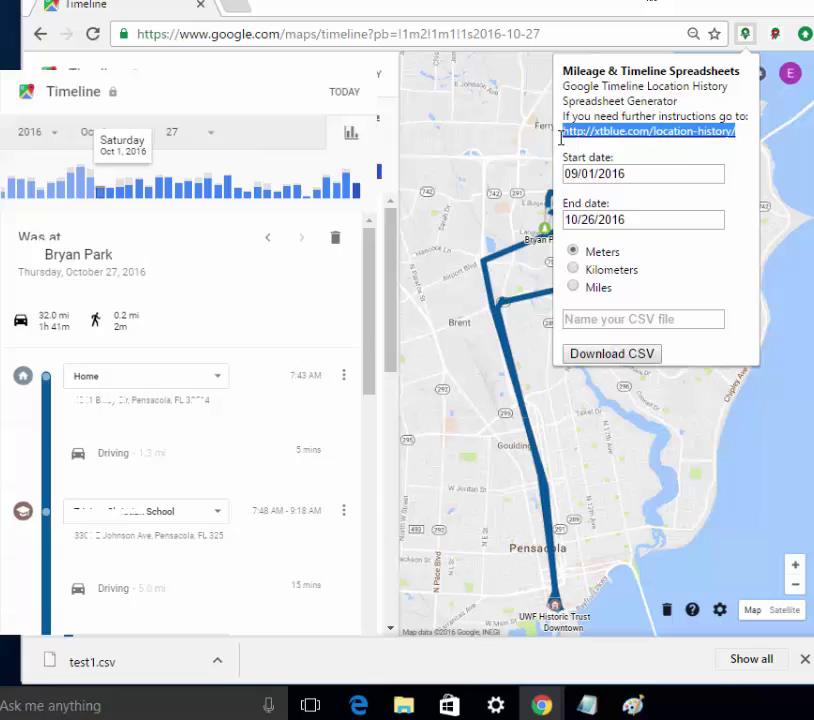